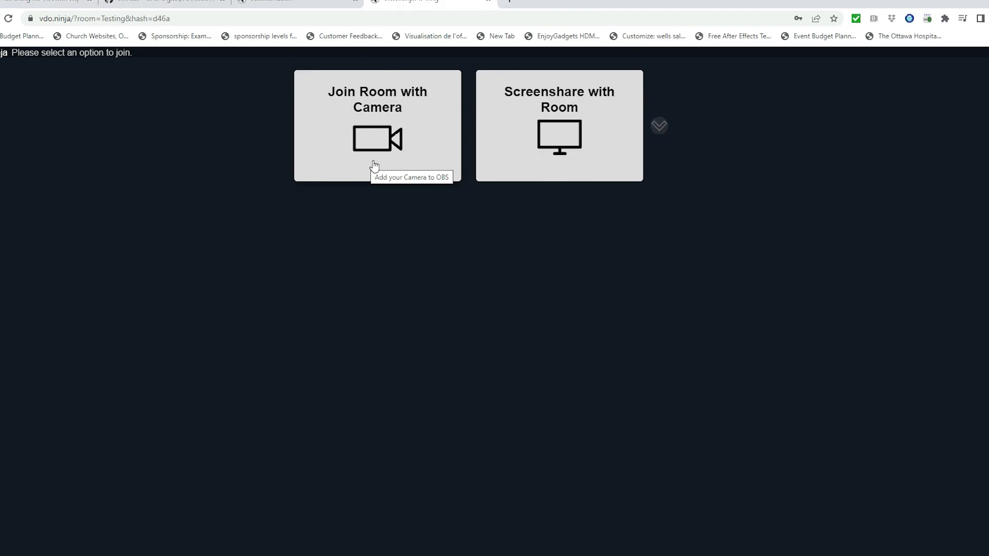
Choose Blackmagic Design as the join camera, check the audio output destinations, then open a new tab.
click(373, 163)
click(526, 304)
click(517, 343)
click(511, 303)
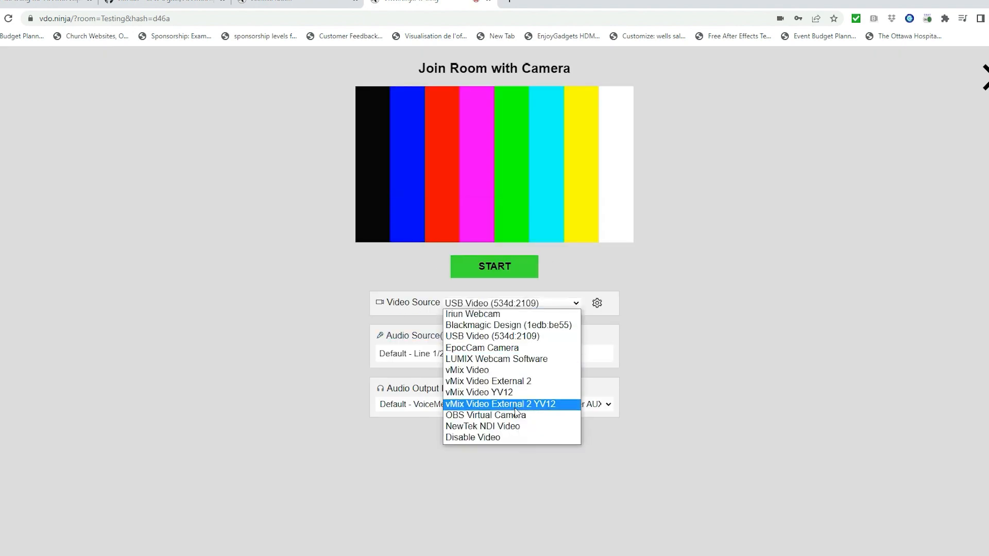
click(508, 403)
click(526, 412)
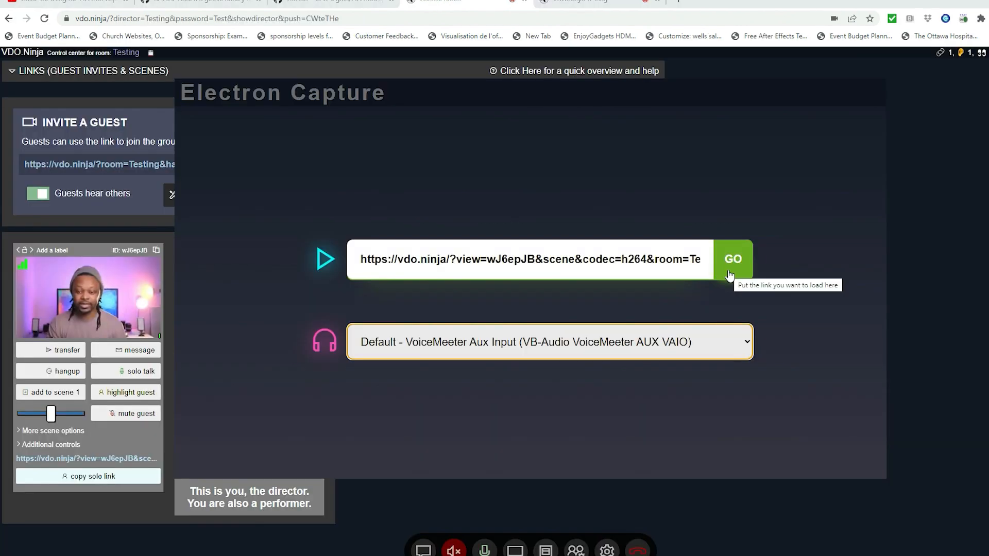
click(729, 276)
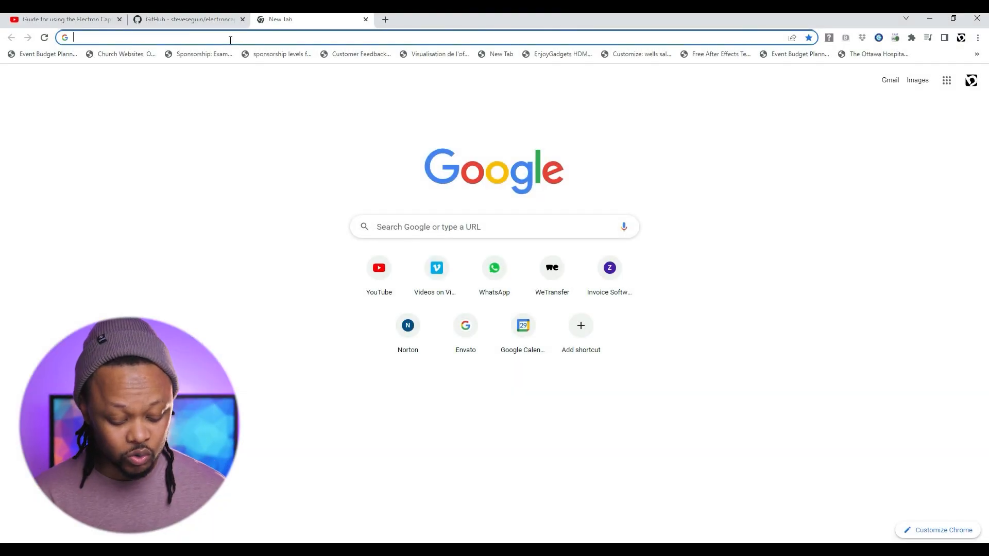
Search the web for 'vde.ninga', open the OBS.Ninja result and dismiss the site's prompt.
text(v)
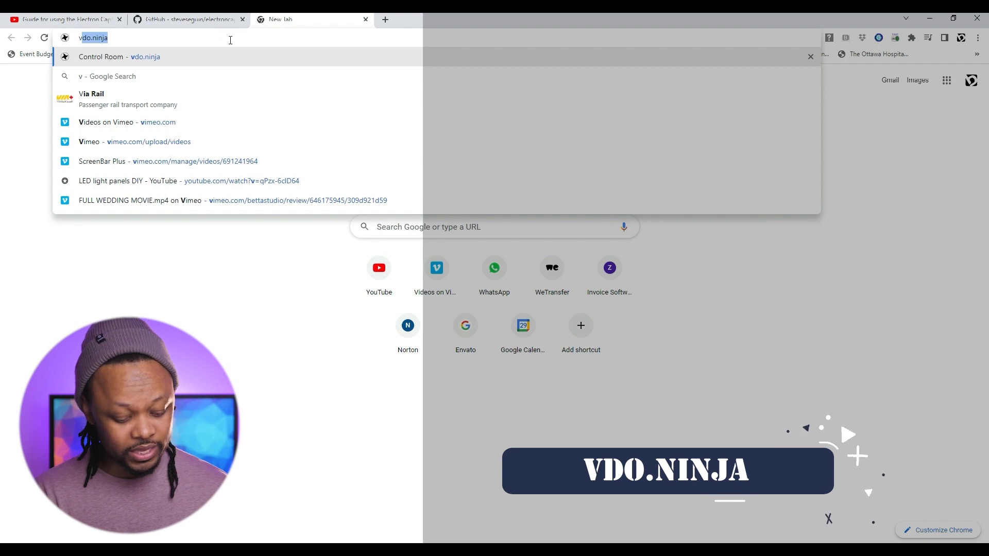
text(de)
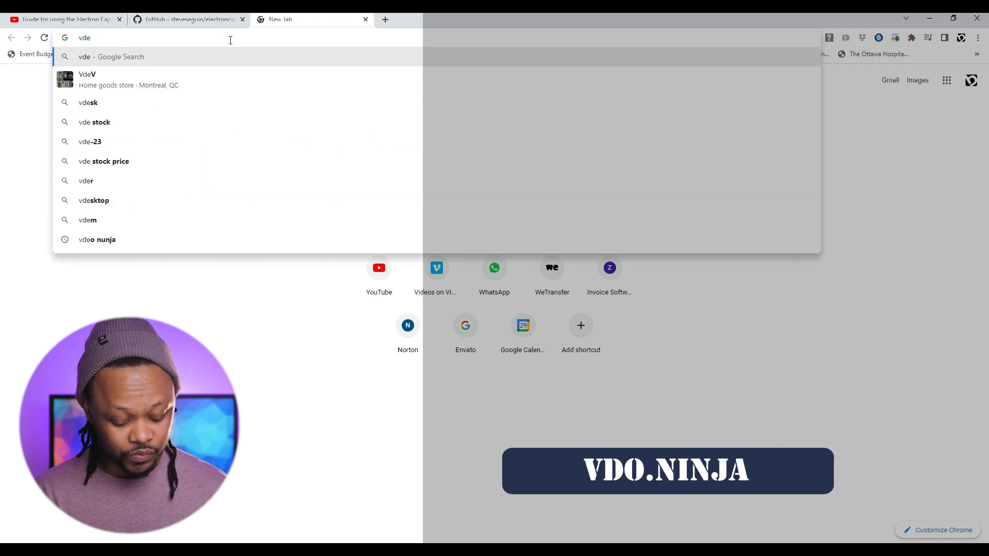
text(.ninga)
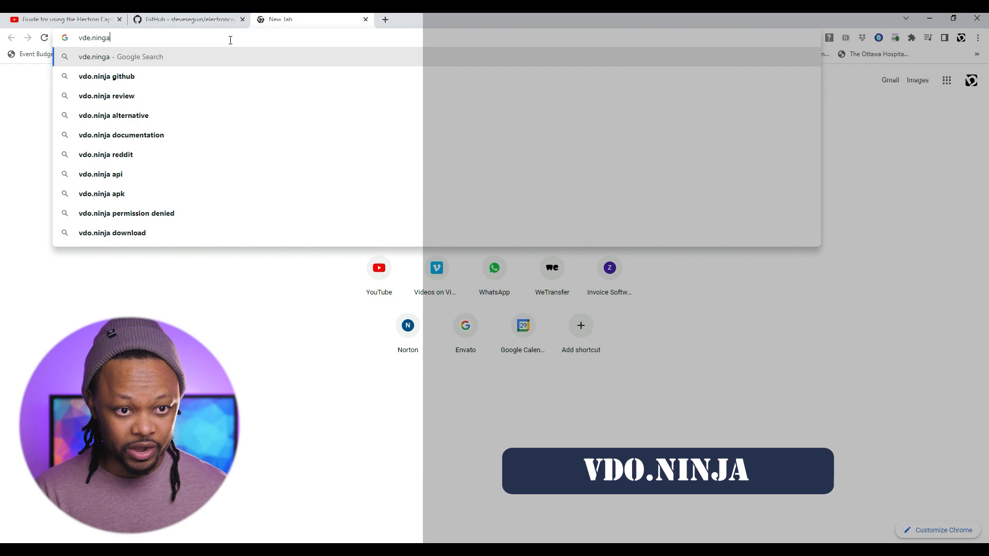
key(Return)
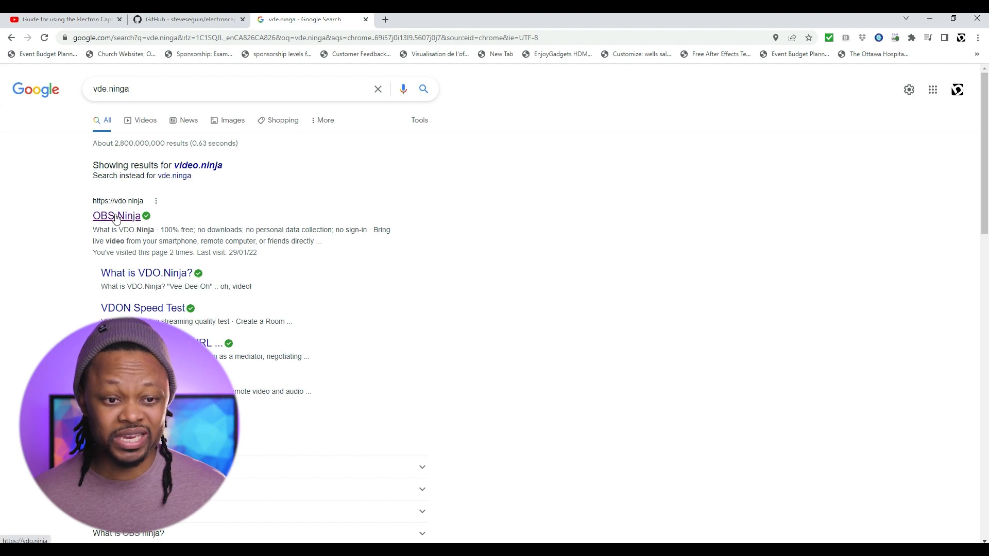
click(116, 216)
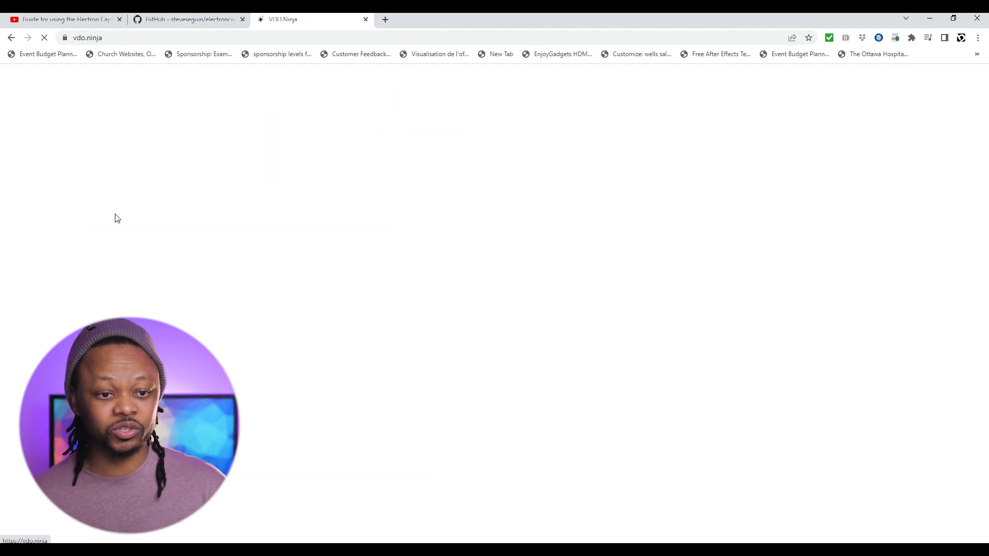
key(Escape)
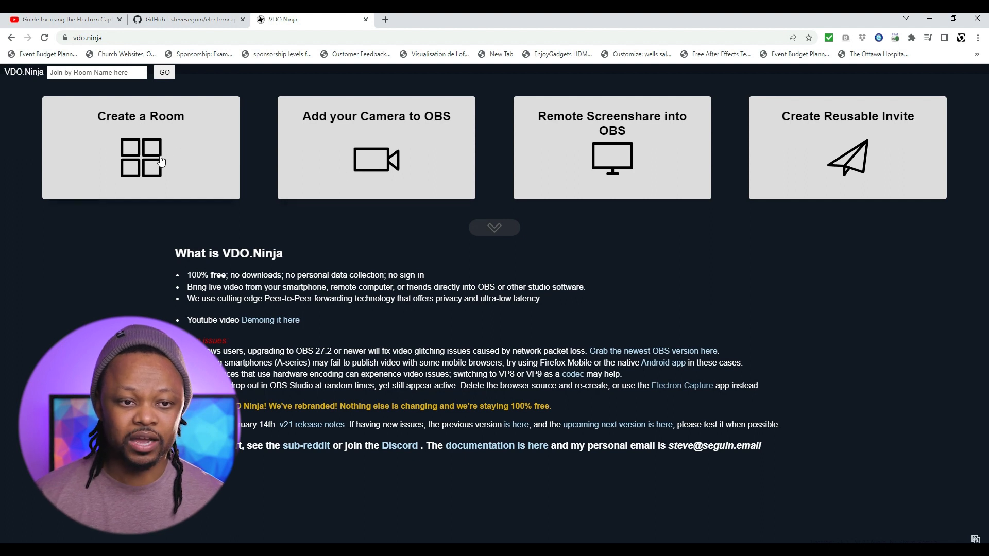
Start a new room named Testing and enter the room password.
click(141, 171)
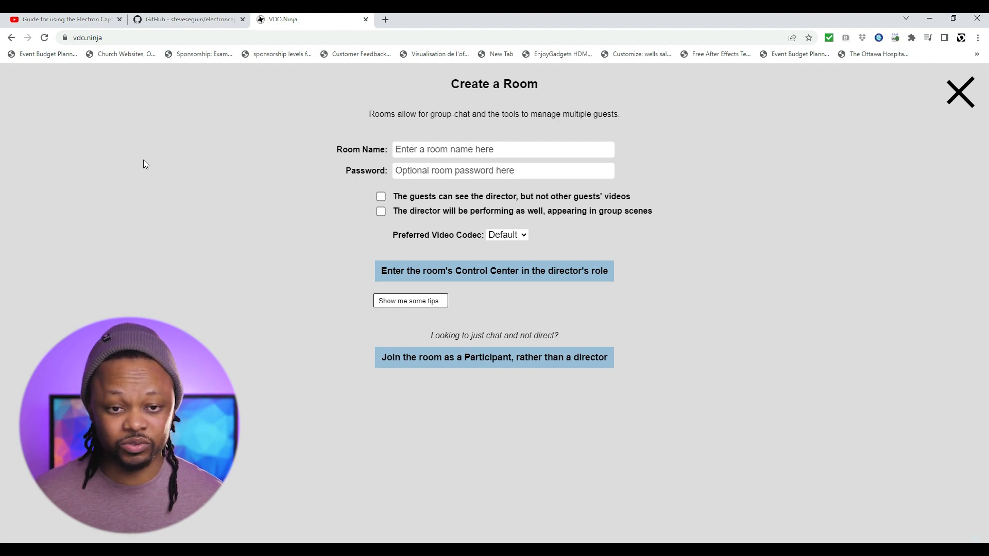
click(448, 148)
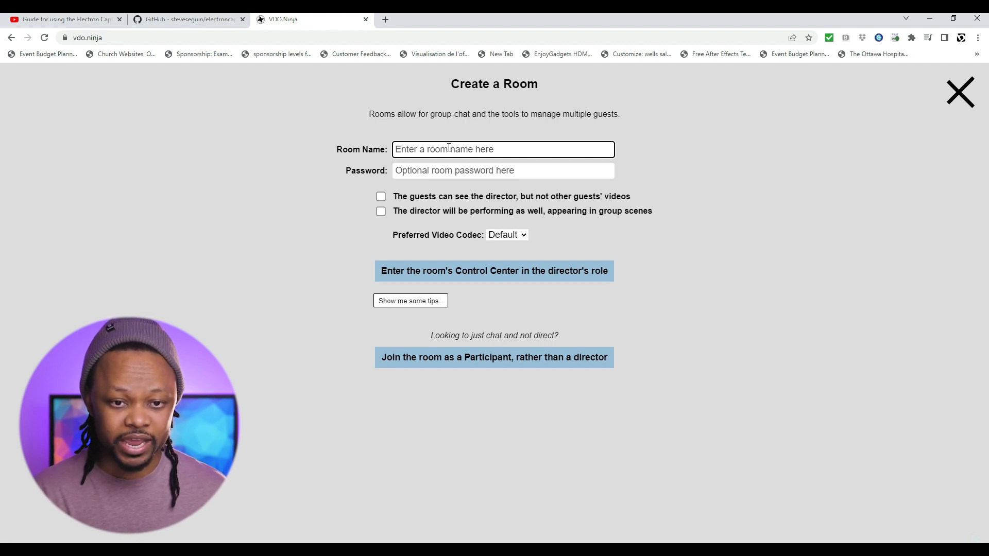
text(Testing)
click(443, 181)
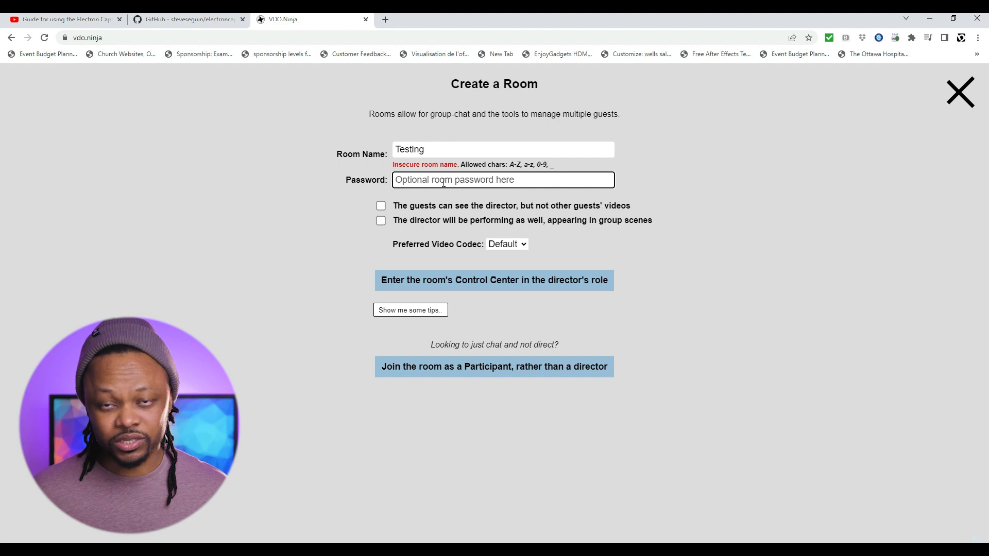
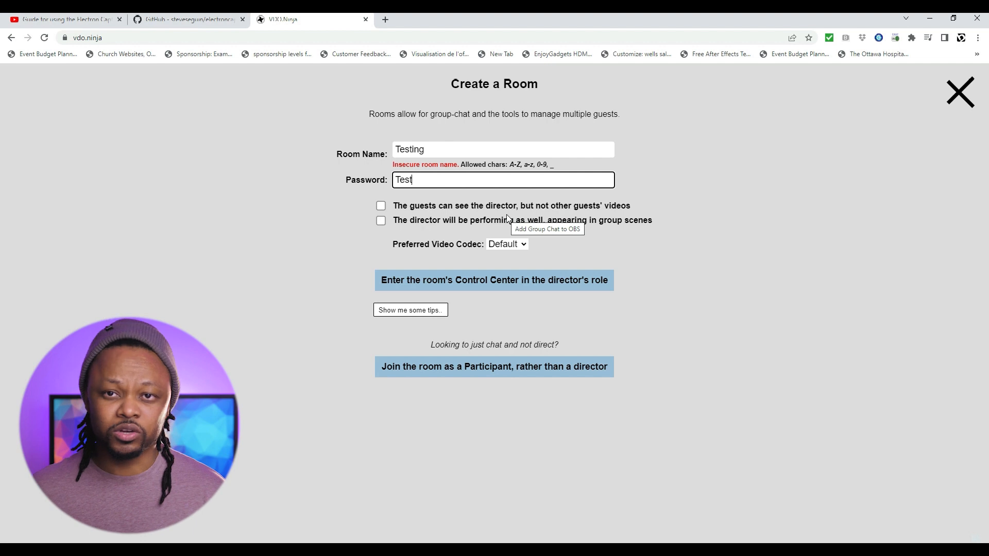
Tick 'director will be performing', prefer the H264 codec, and enter the Control Center.
click(503, 219)
click(506, 244)
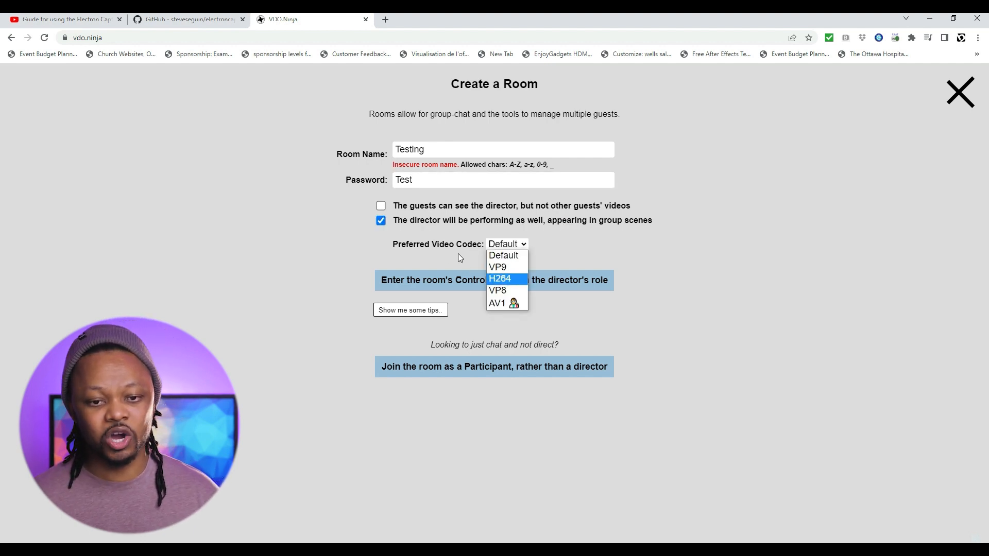
click(494, 278)
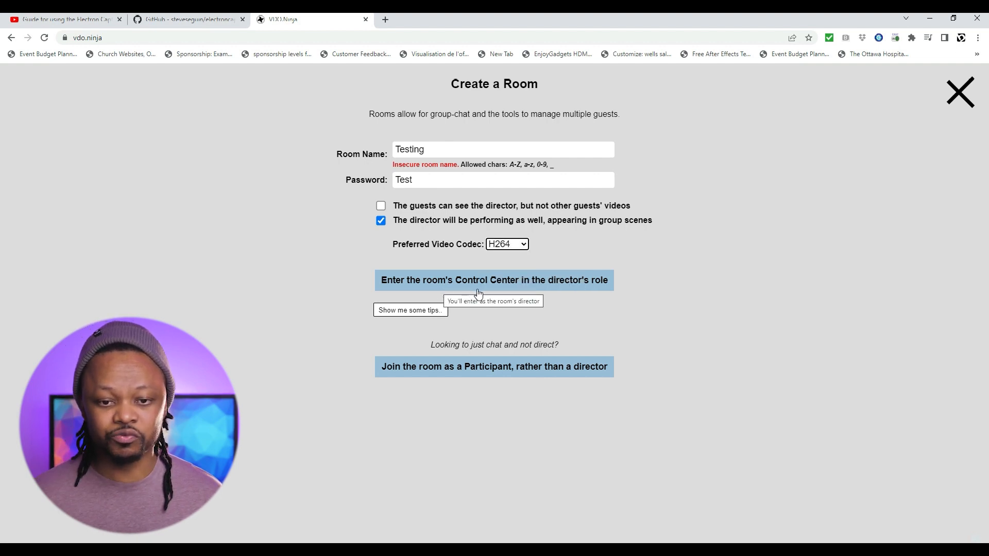
click(568, 289)
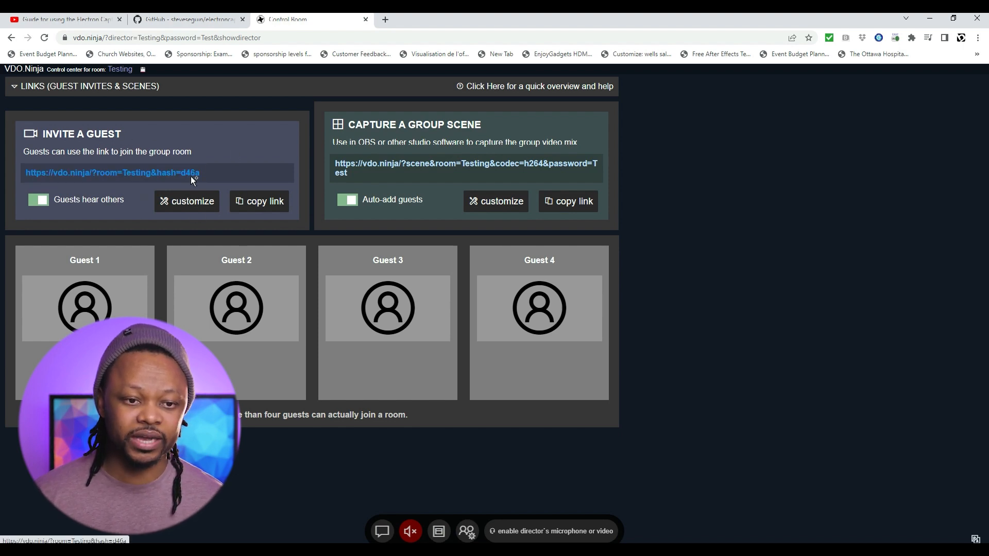
Copy the Testing room's guest invite link and load it in a new tab.
click(259, 205)
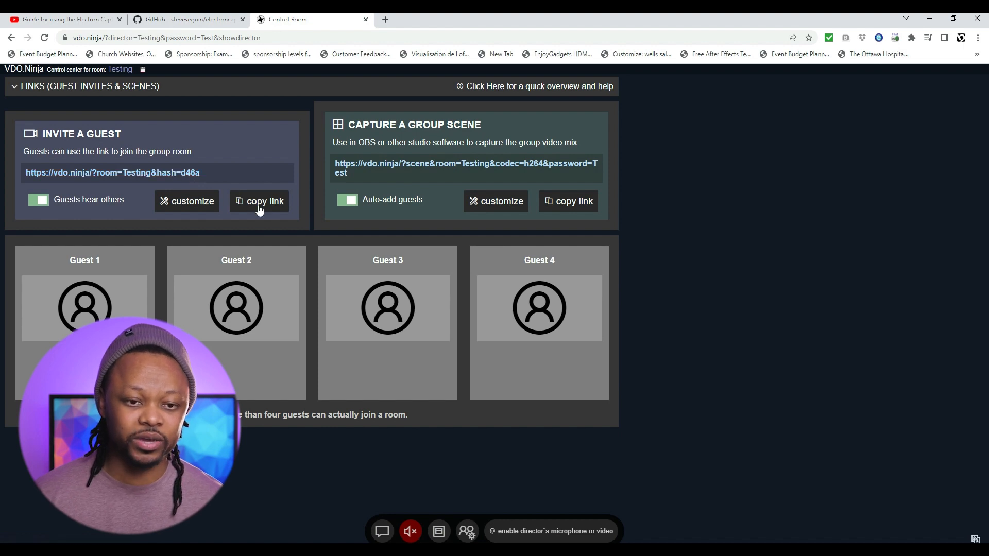
click(260, 207)
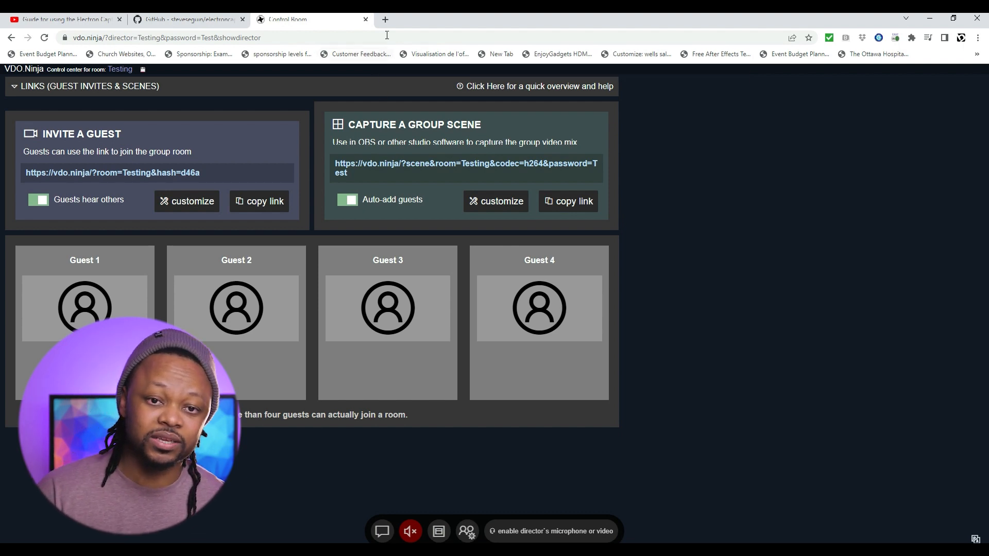
key(ctrl+t)
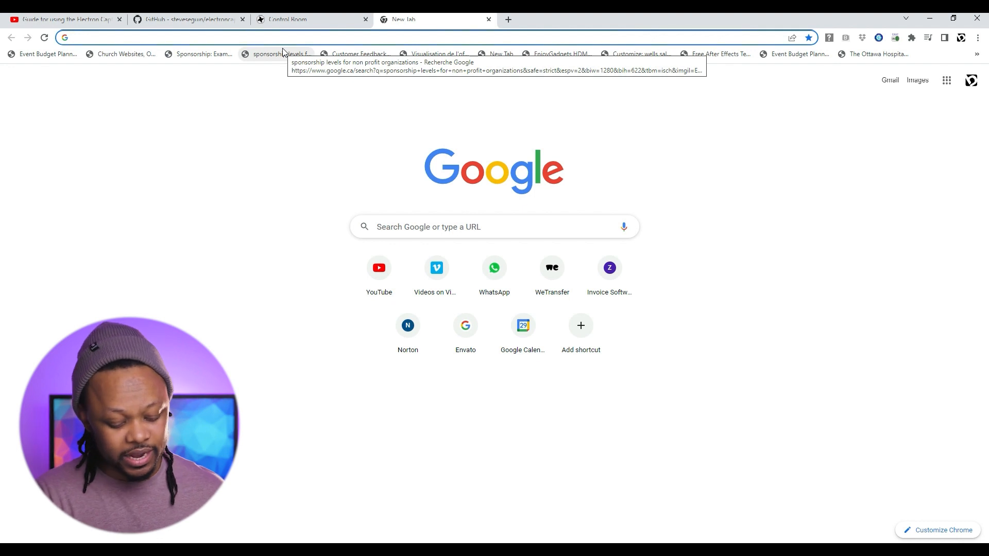
key(ctrl+v)
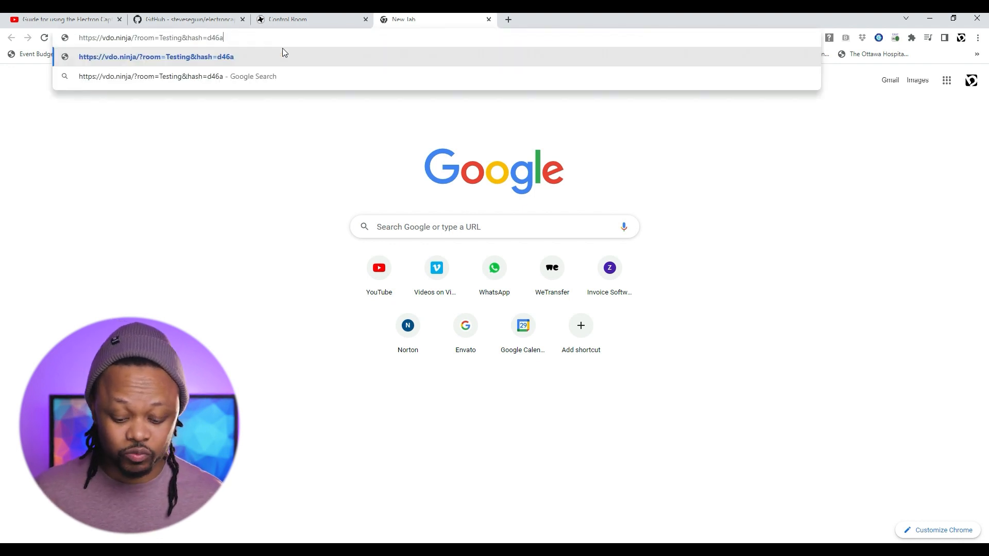
key(Return)
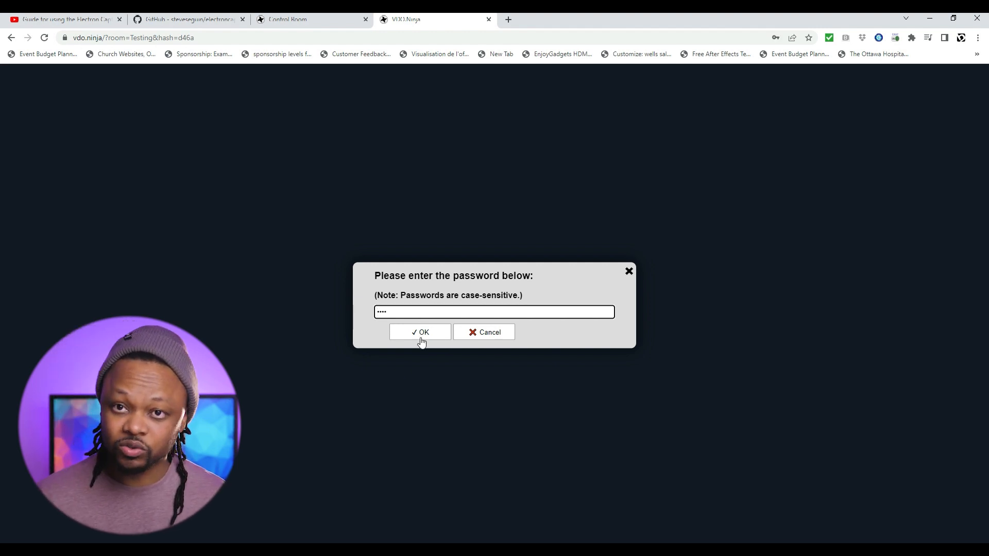
Confirm the room password to unlock the Testing room.
click(422, 335)
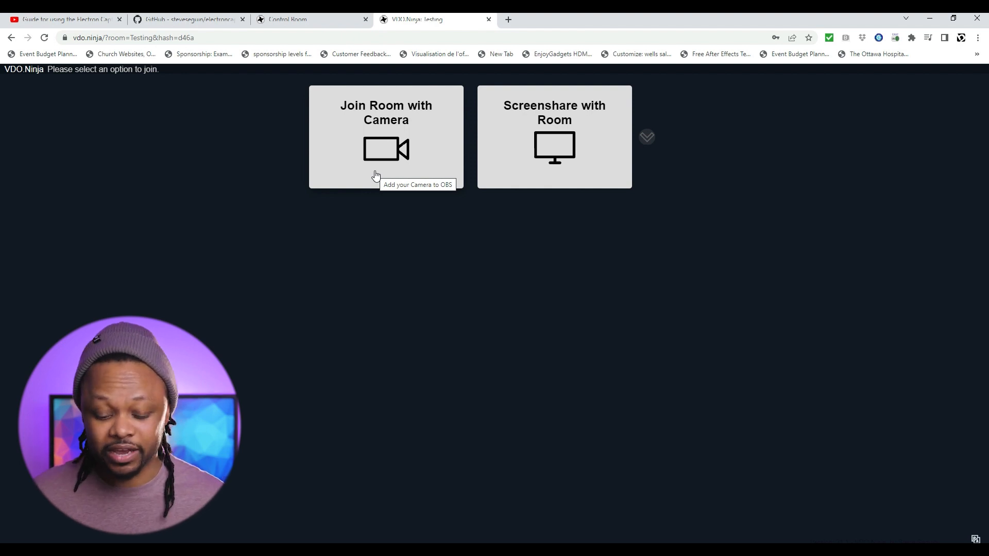
Join with Blackmagic Design as video source and Default audio output, then start streaming.
click(396, 144)
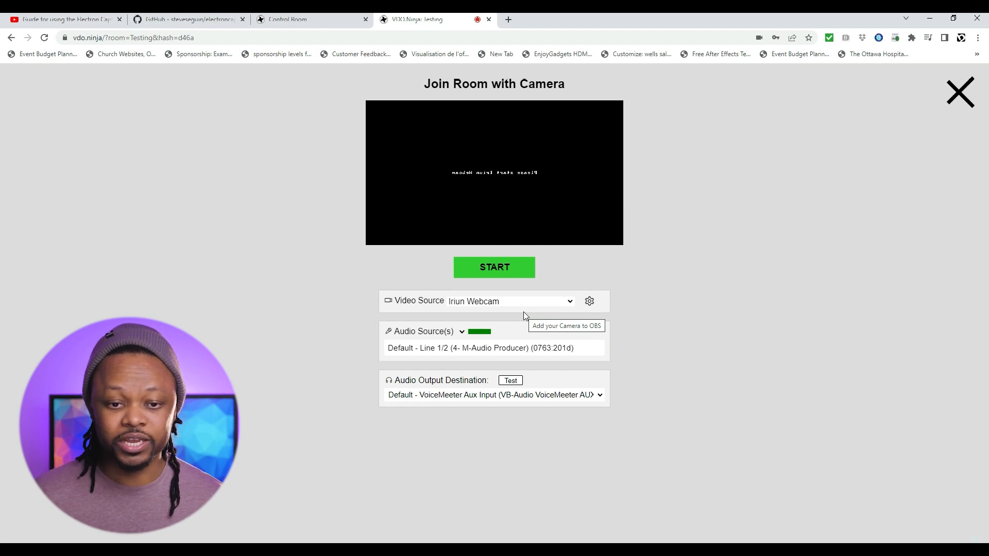
click(568, 307)
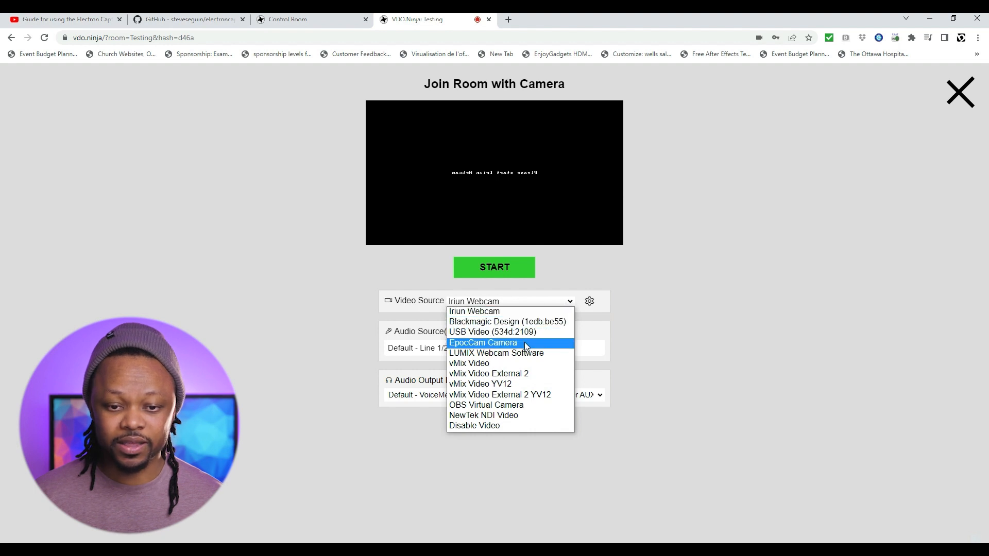
click(521, 322)
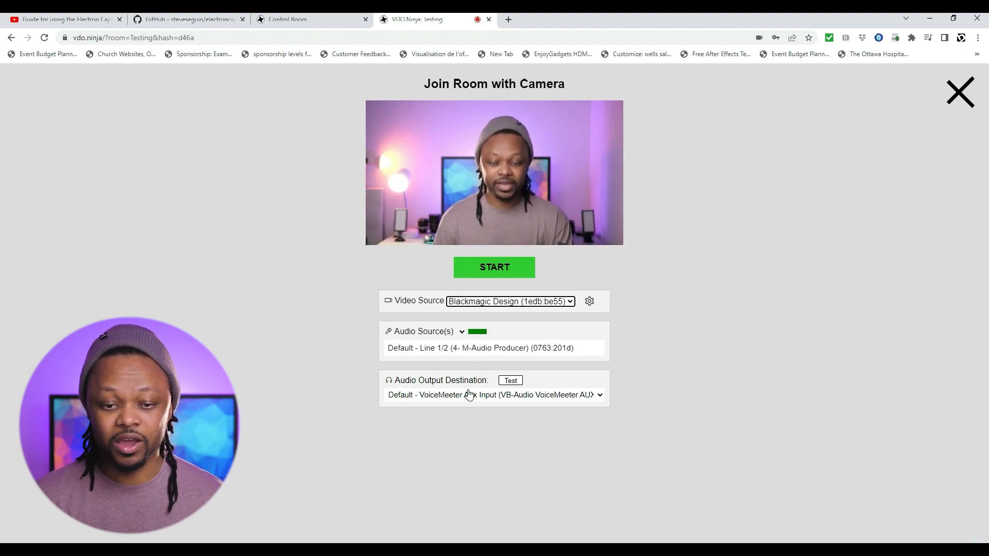
click(599, 396)
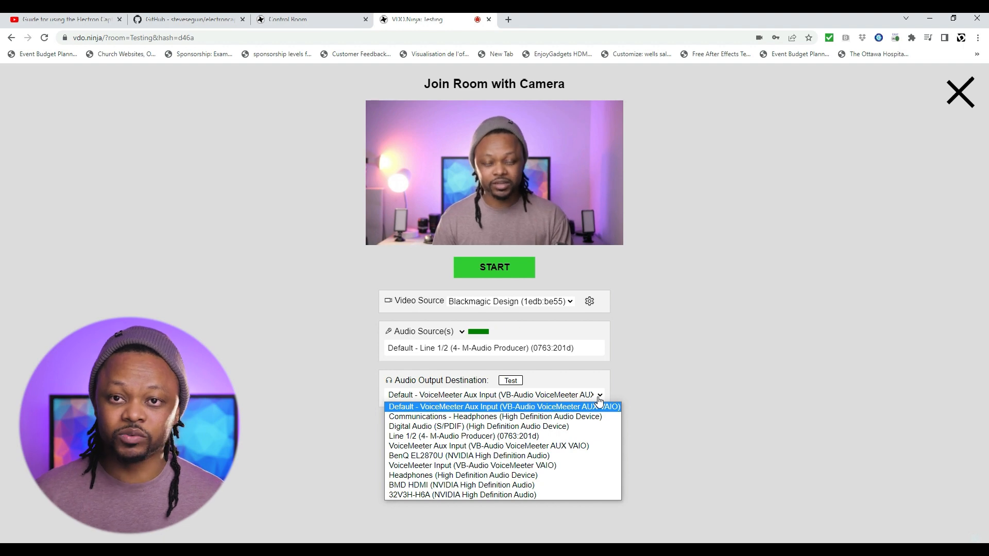
click(648, 389)
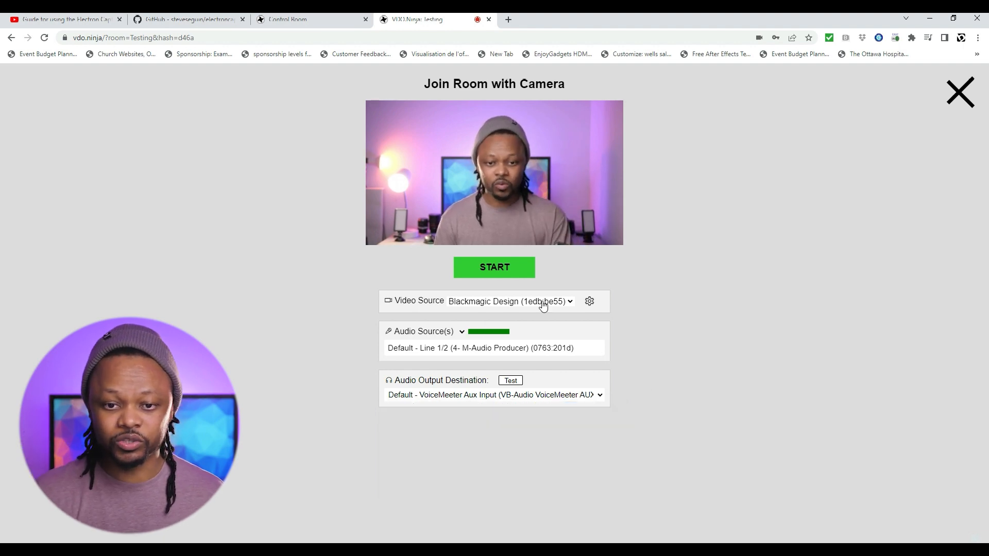
click(520, 268)
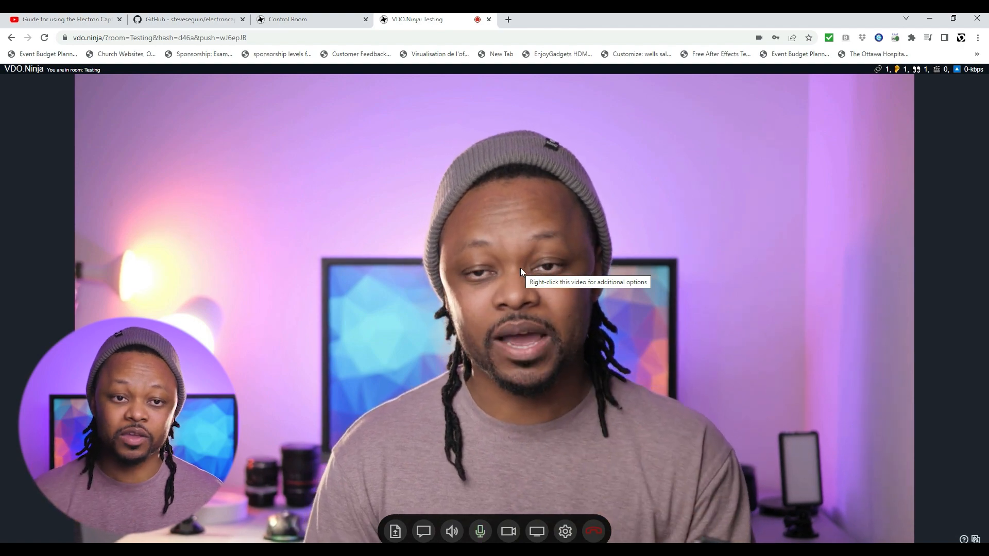
click(316, 22)
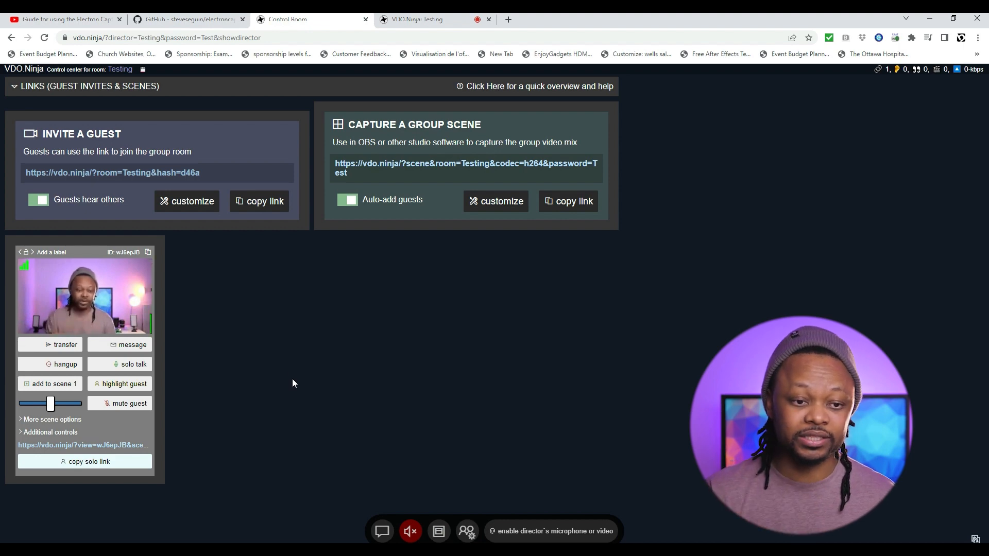
mouse_move(93, 278)
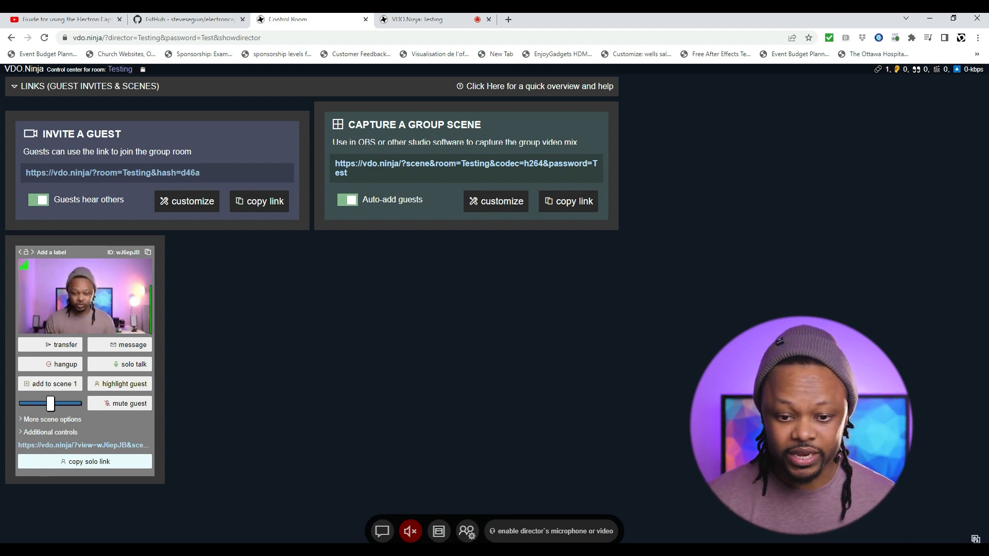
Enable the director's microphone or video, leaving the Video Source on Disable Video.
click(536, 537)
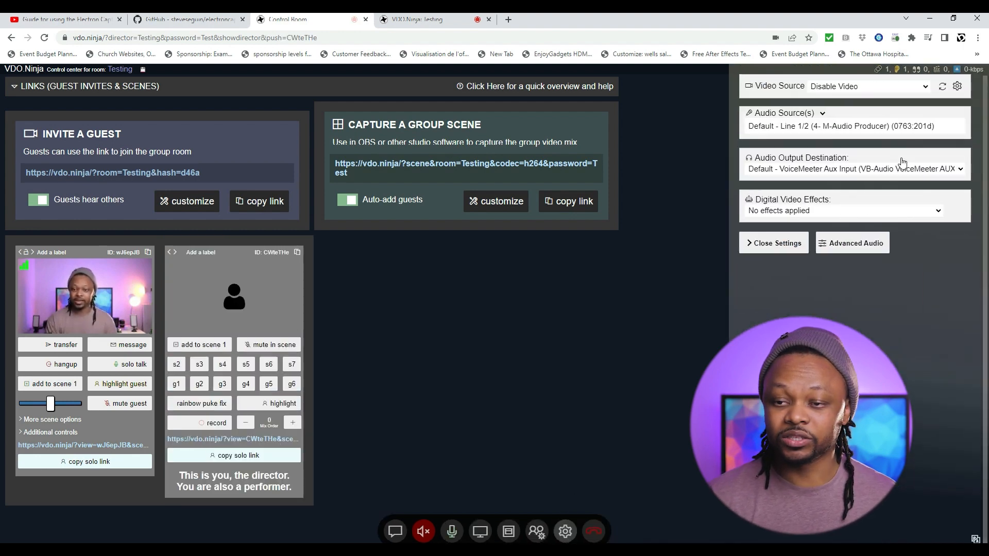
click(920, 91)
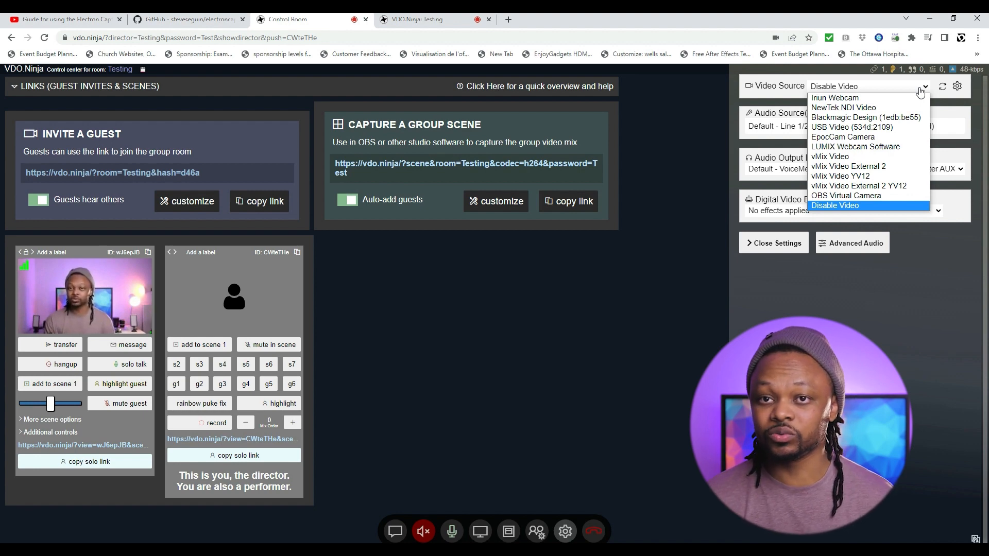
click(920, 92)
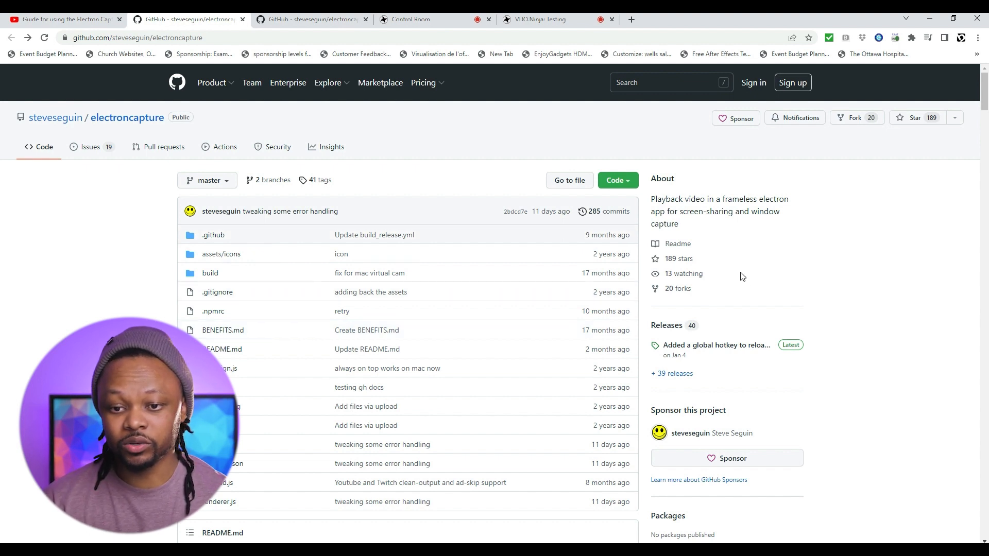
Open the electroncapture Latest release, 2.6.2, and scroll to its assets.
scroll(731, 273, down, 1)
scroll(701, 283, up, 1)
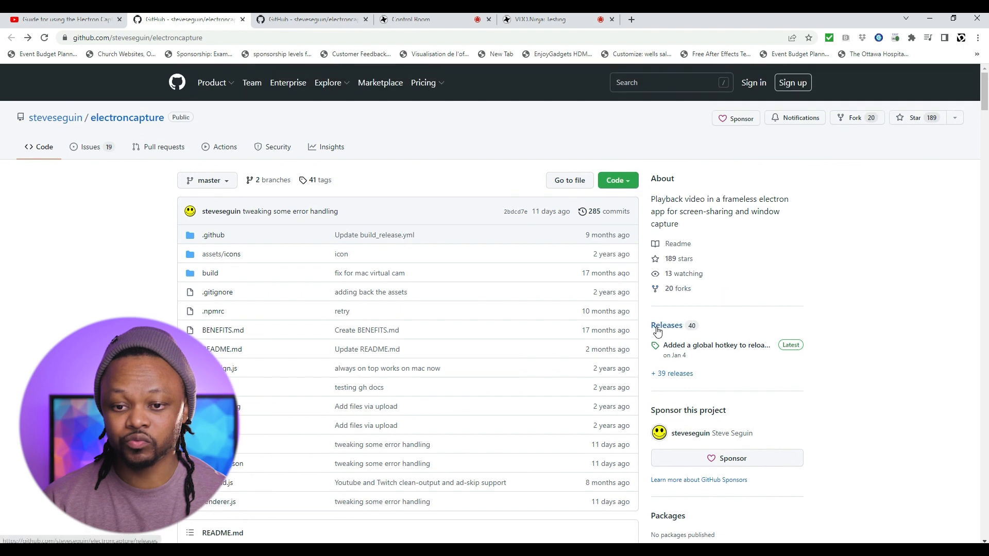
scroll(691, 330, down, 2)
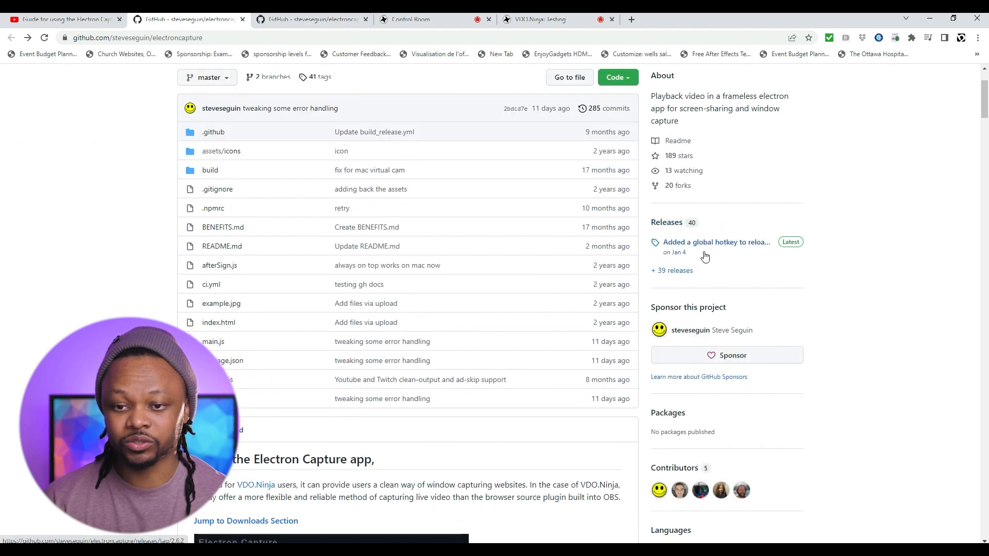
click(789, 249)
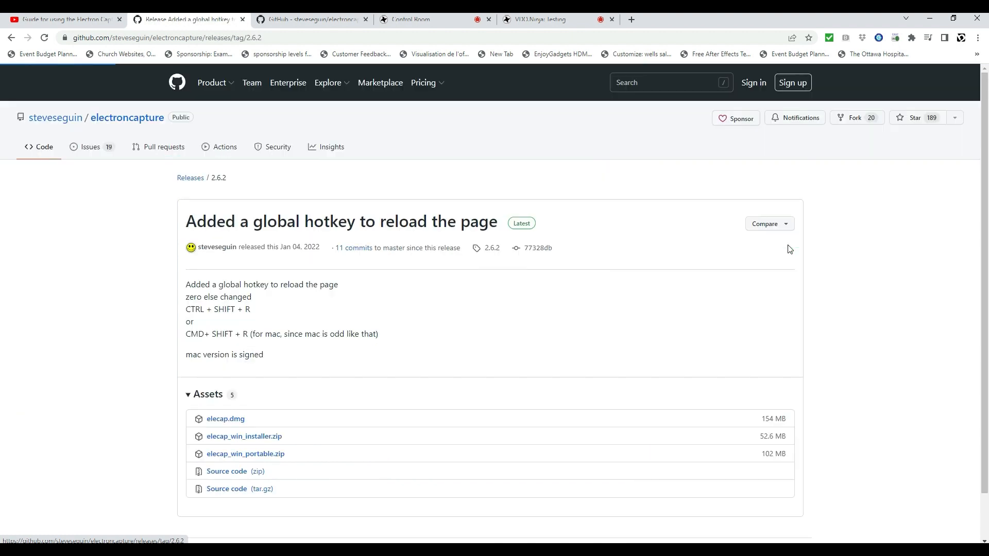
scroll(342, 294, down, 1)
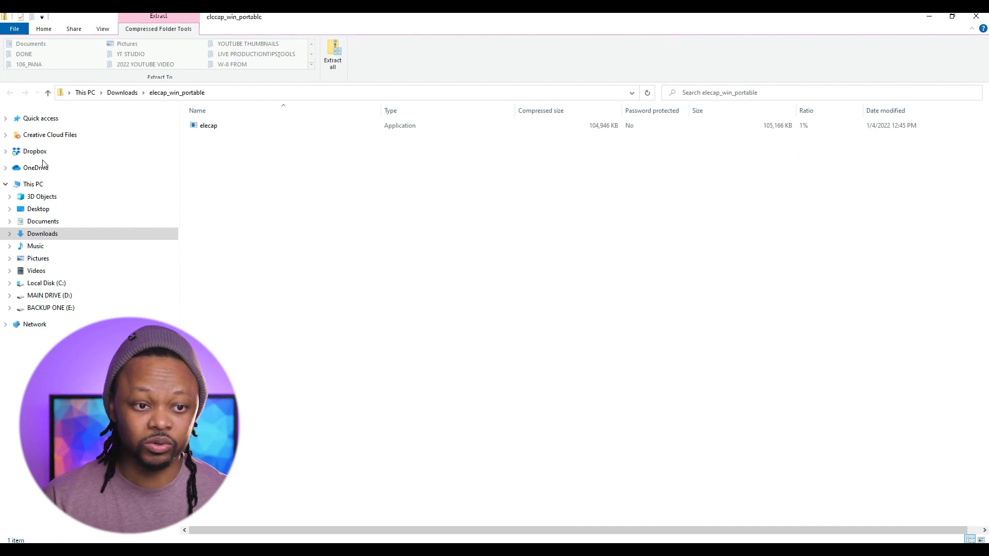
Extract elecap_win_portable.zip from Downloads into its suggested folder, replacing existing files.
click(41, 235)
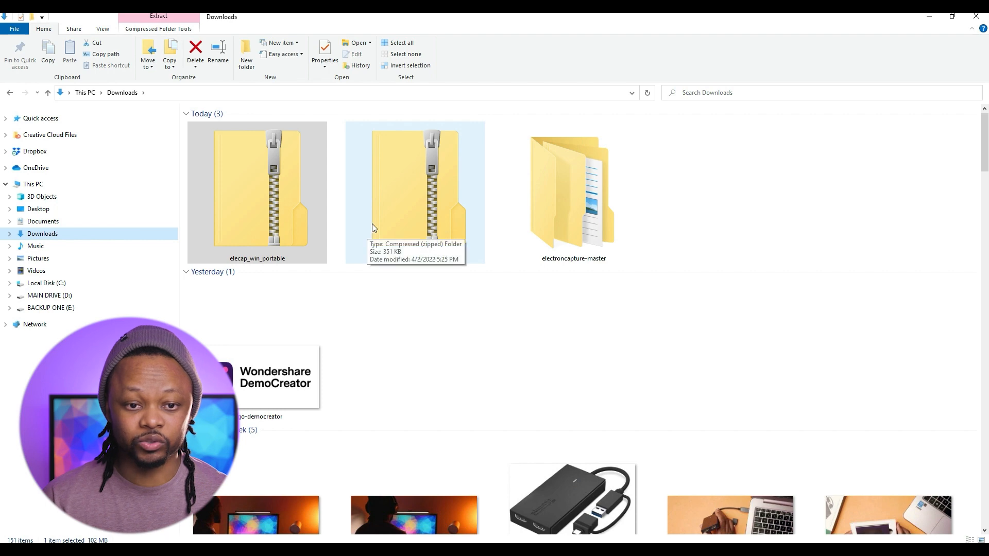
click(268, 181)
right_click(277, 176)
click(309, 211)
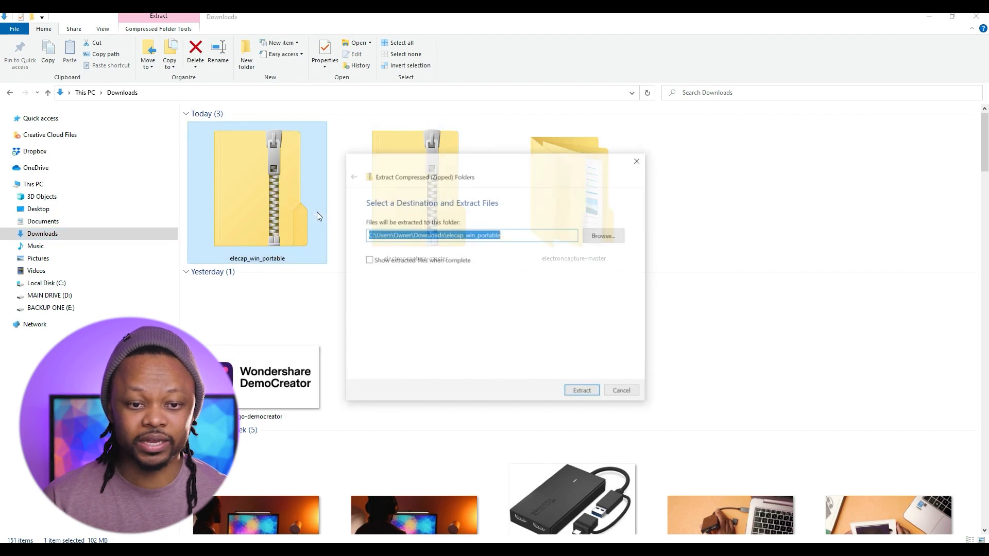
click(585, 394)
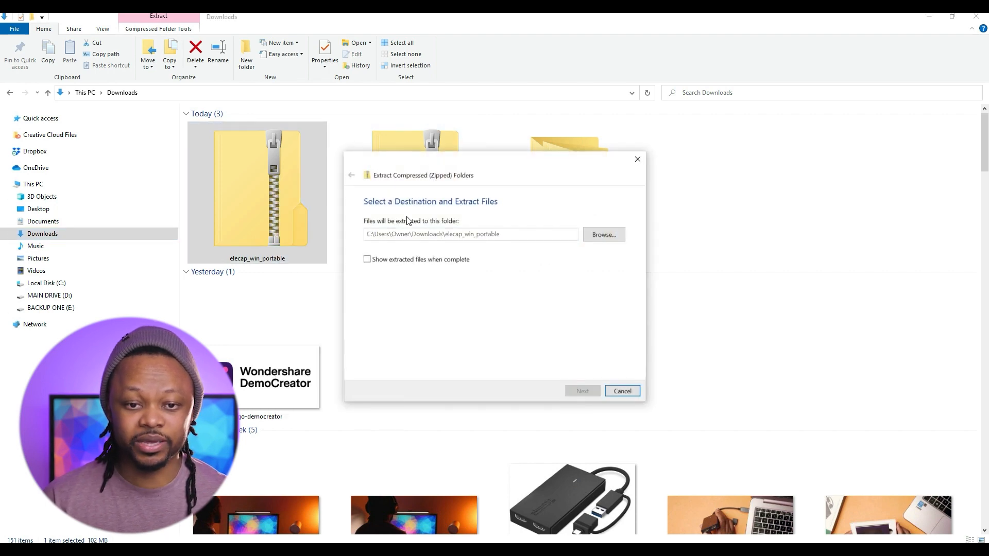
key(Return)
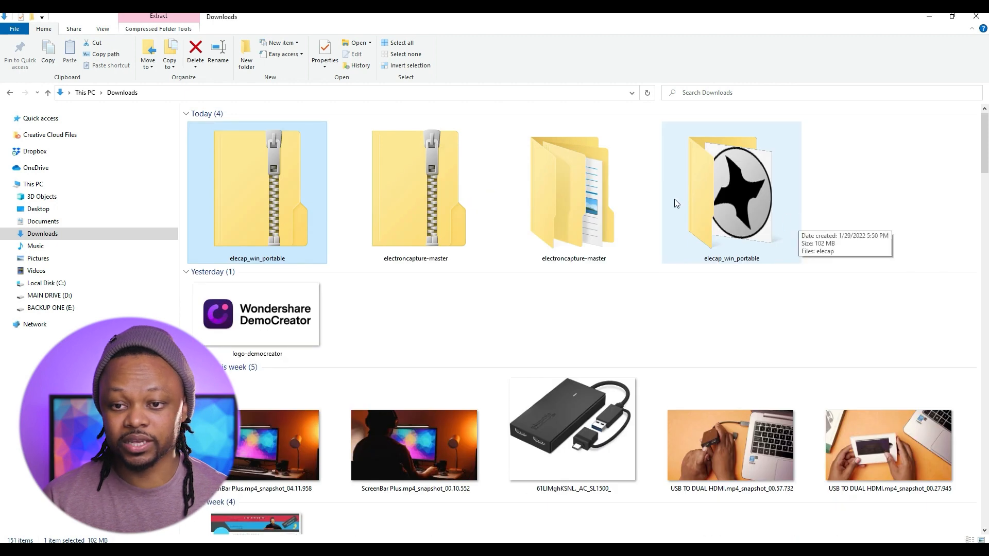
Copy the elecap application from the extracted elecap_win_portable folder.
double_click(745, 193)
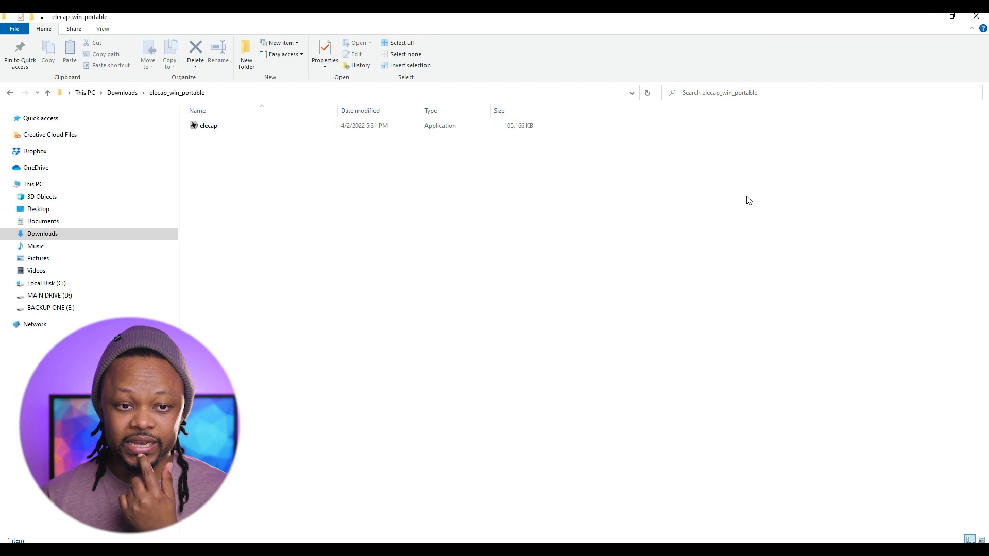
click(251, 128)
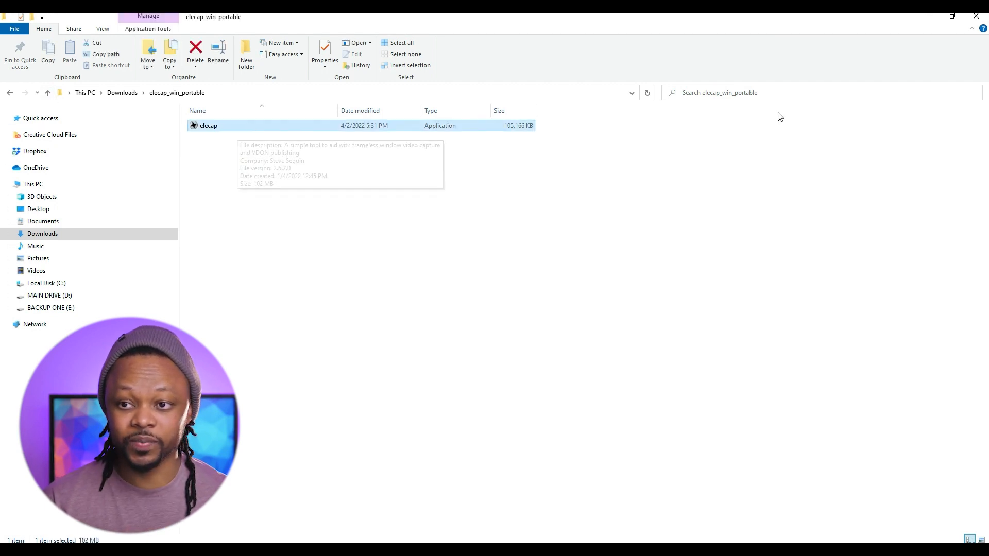
click(952, 16)
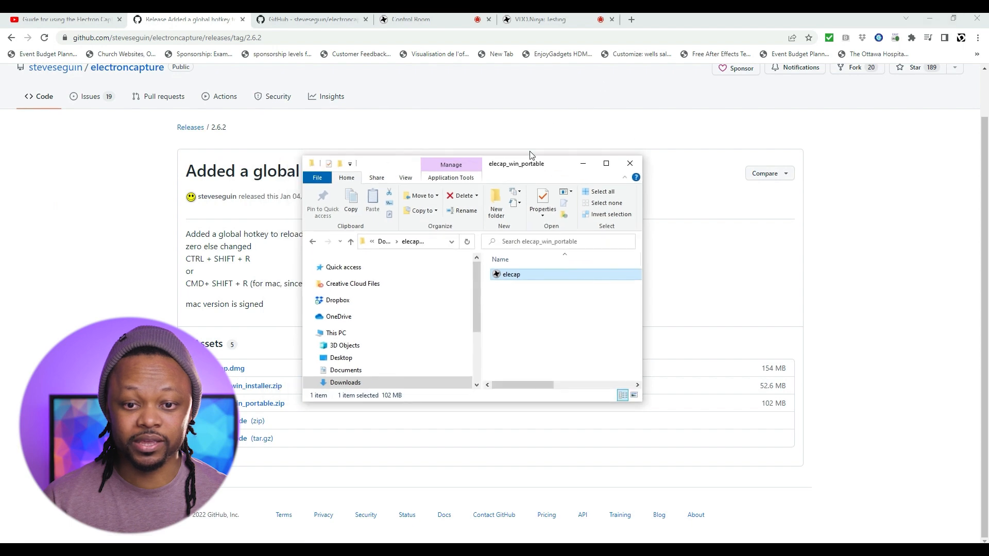
right_click(540, 275)
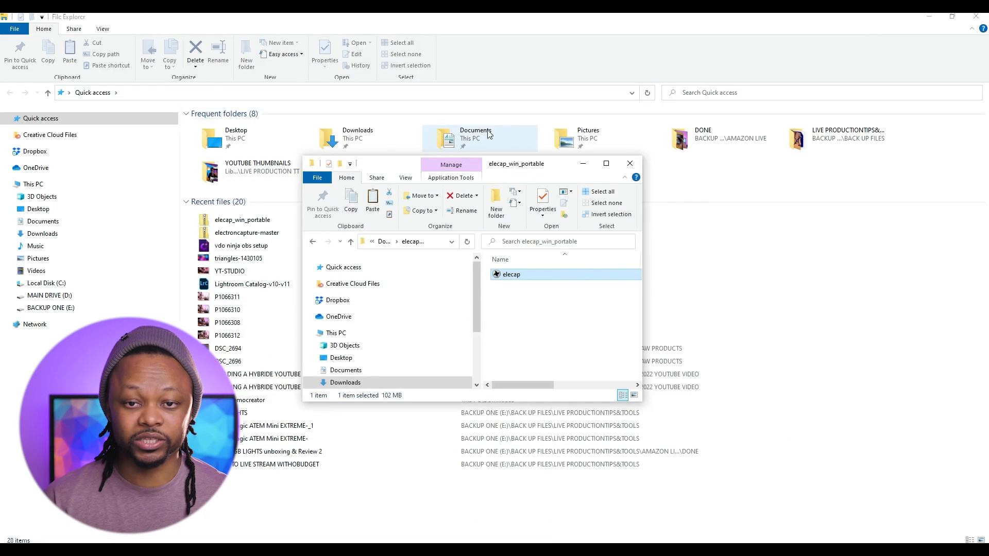
Paste elecap onto the desktop, replacing the existing copy, and close the Explorer window.
click(929, 16)
right_click(238, 59)
click(273, 103)
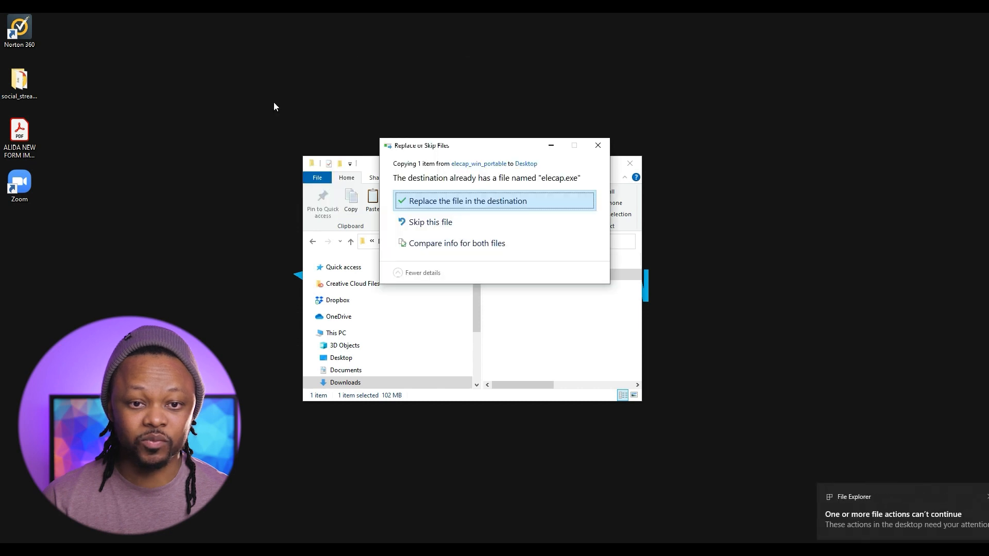
click(443, 206)
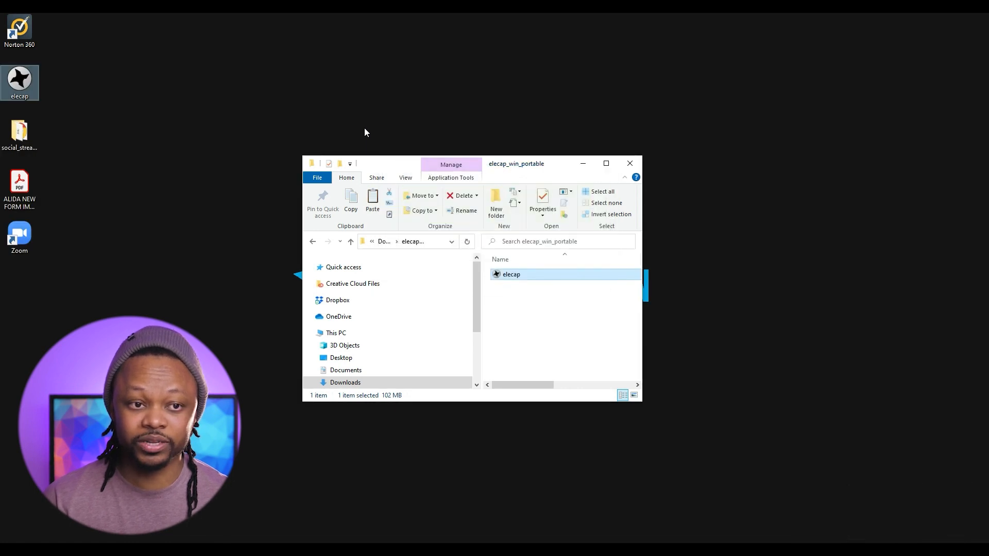
click(582, 163)
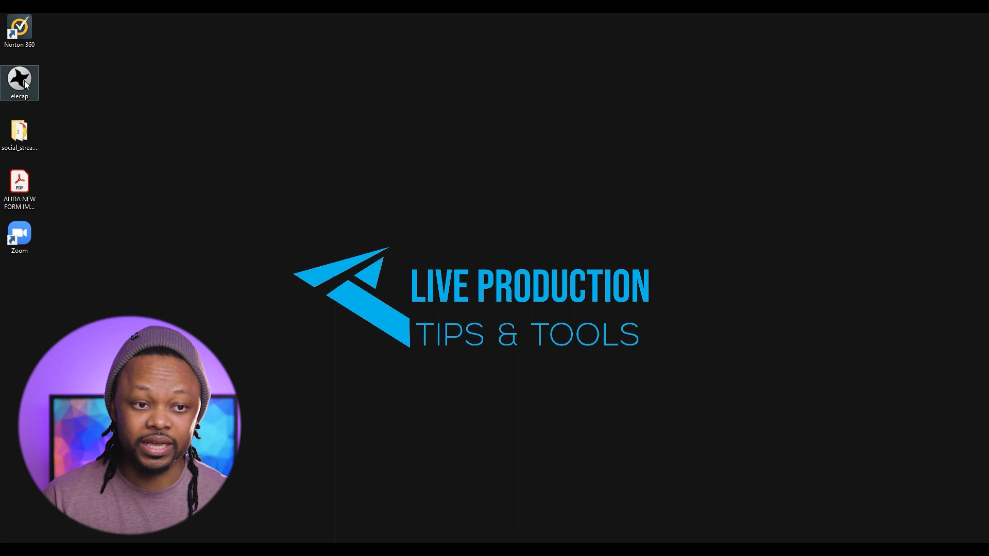
Launch elecap from the desktop icon and choose Run anyway at the SmartScreen warning.
double_click(21, 80)
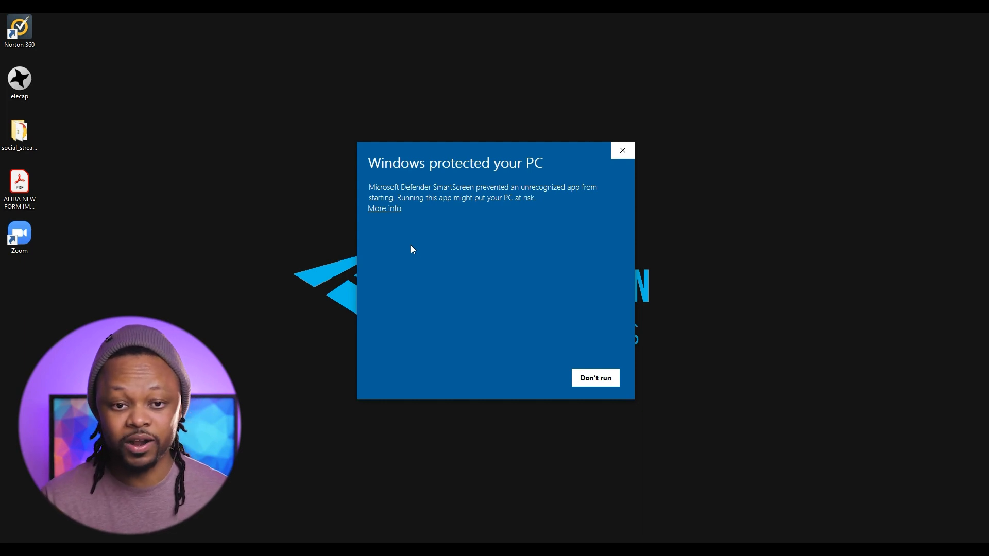
click(394, 210)
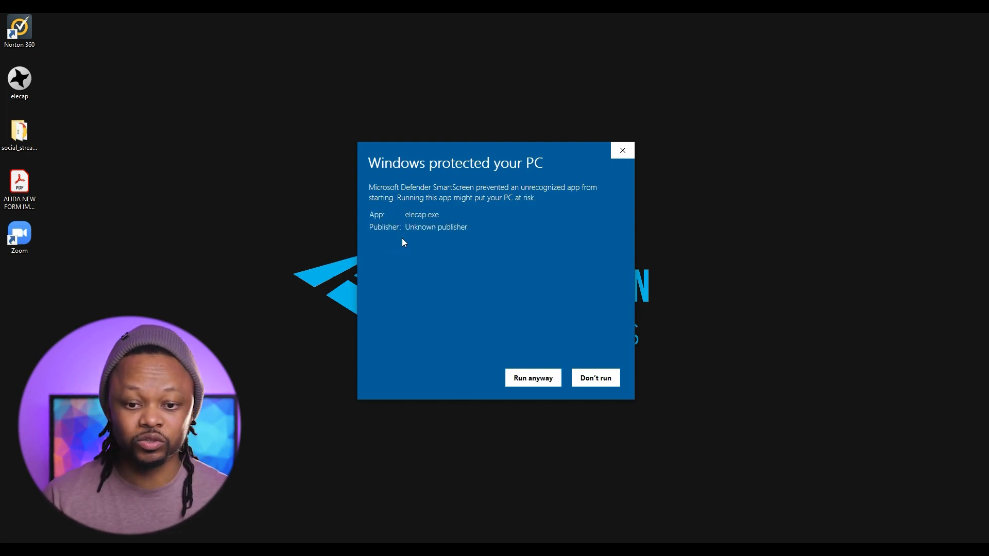
click(527, 381)
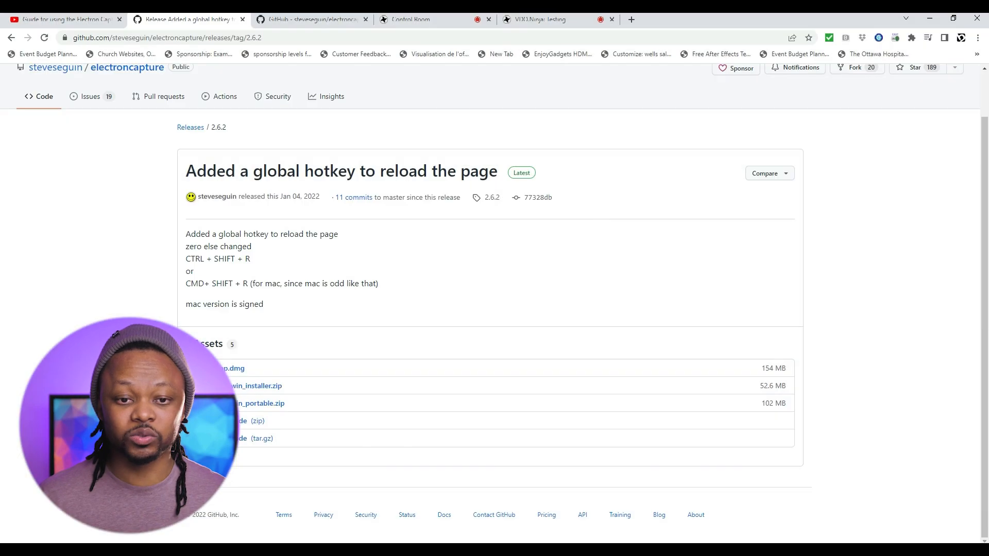
Return Chrome to the VDO.Ninja Control Room, then bring OBS Studio to the front.
click(324, 20)
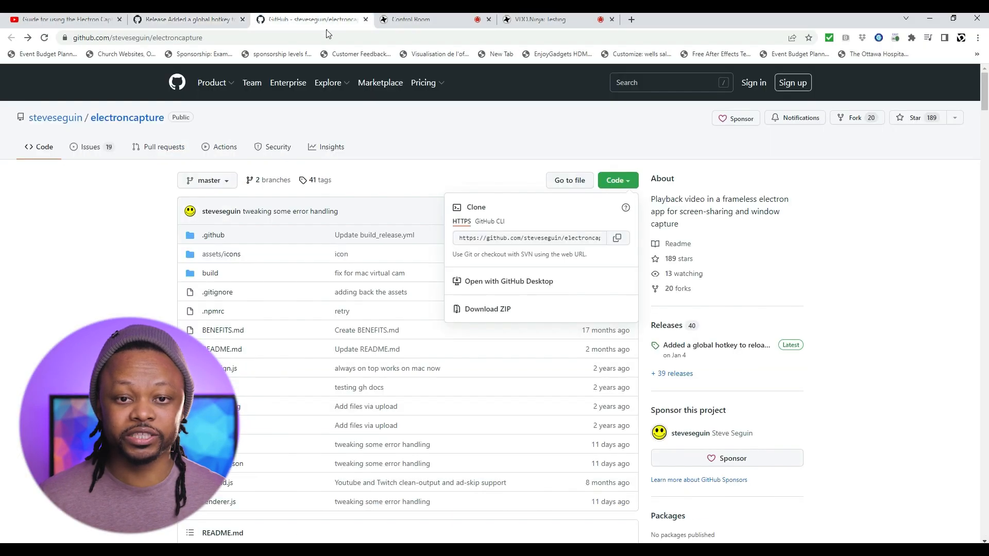
click(412, 20)
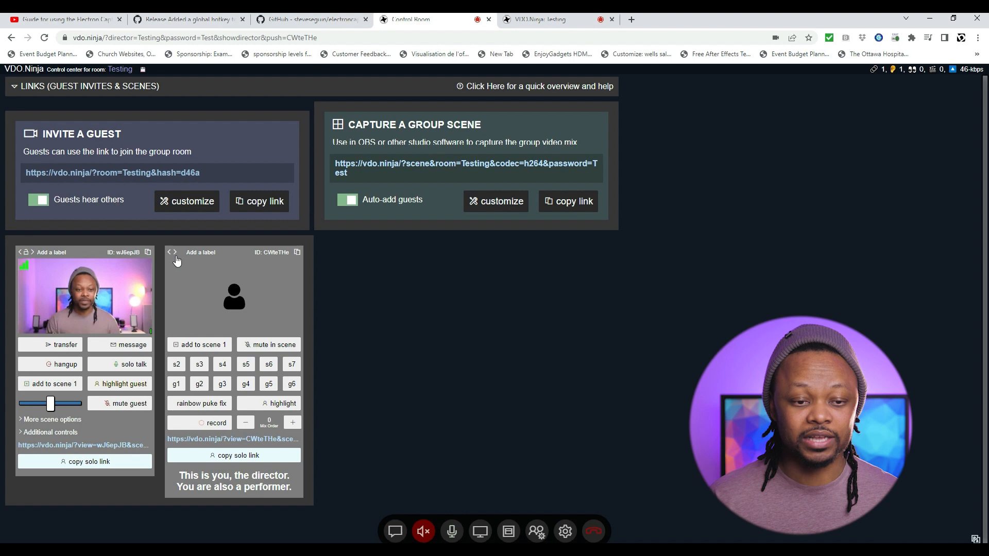
mouse_move(64, 287)
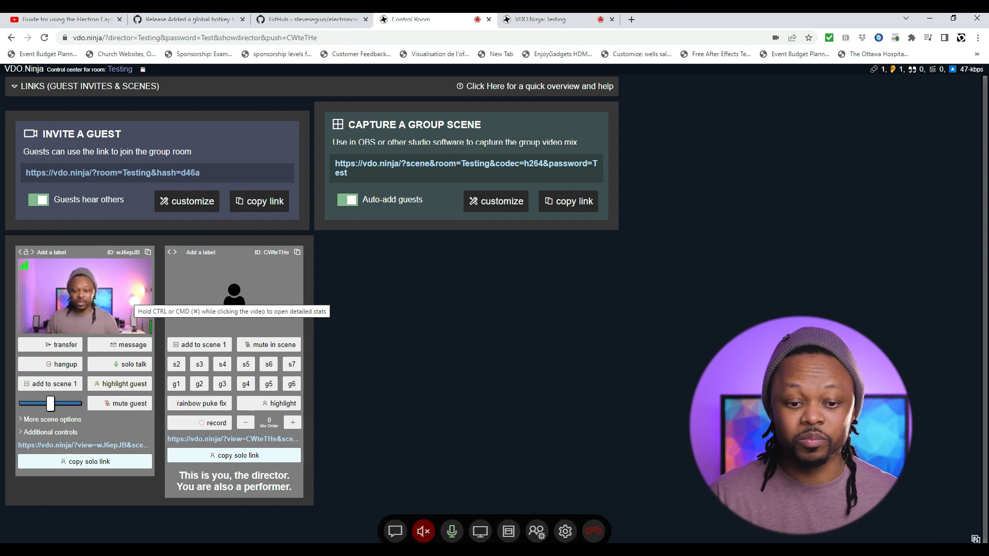
click(592, 550)
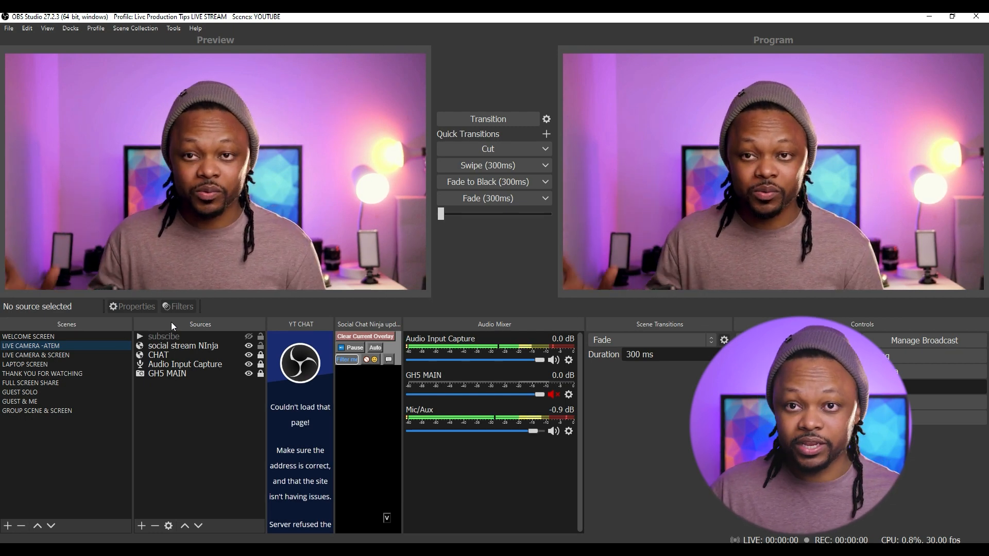
Select the GUEST & ME scene in OBS Studio's Scenes list.
click(63, 403)
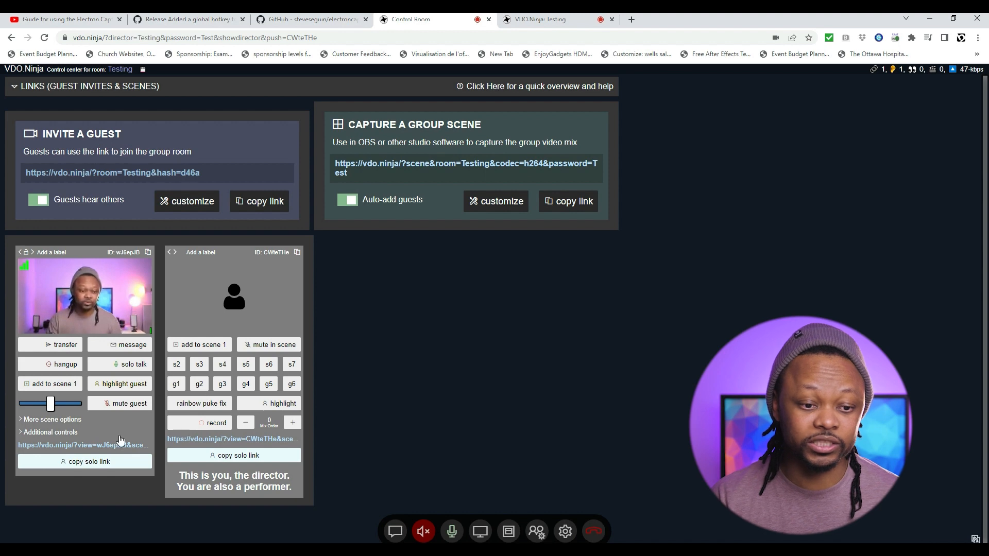
Copy the guest's solo scene view link, replace Electron Capture's address with it, and load it.
click(103, 466)
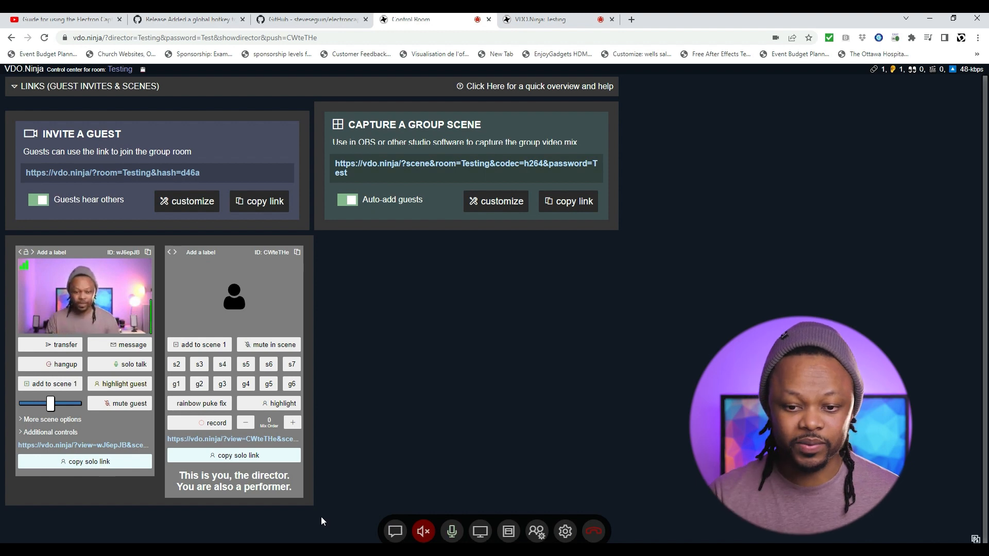
click(640, 550)
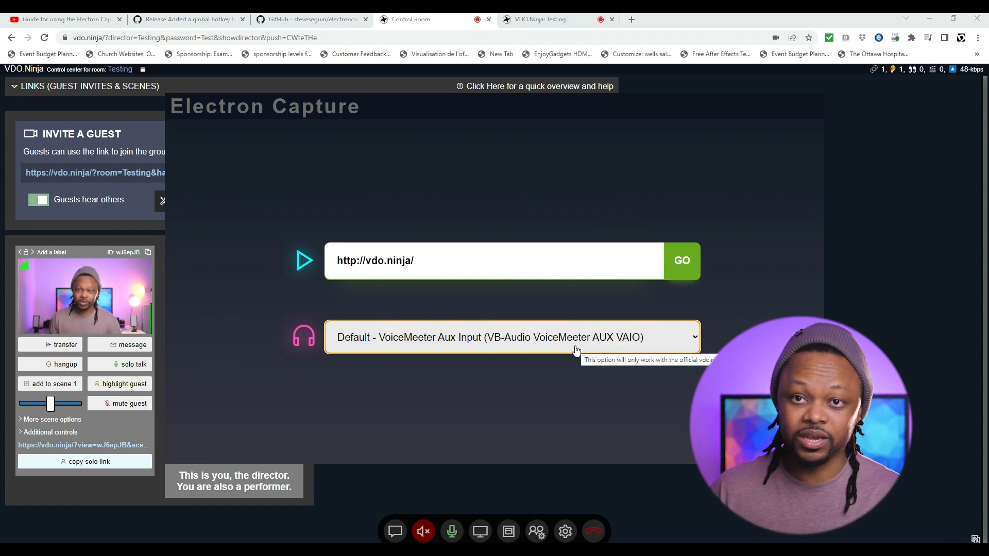
click(457, 262)
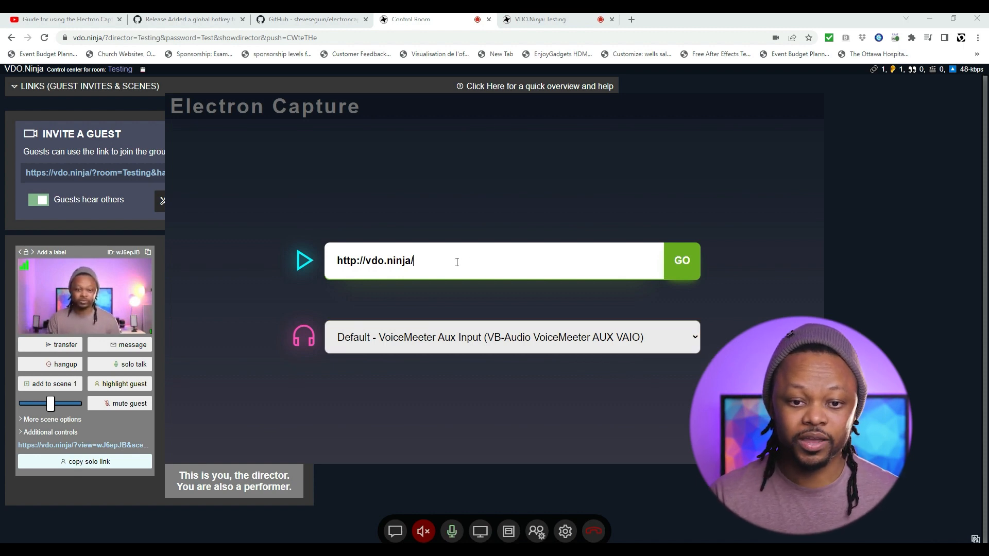
drag(457, 262, 338, 262)
key(BackSpace)
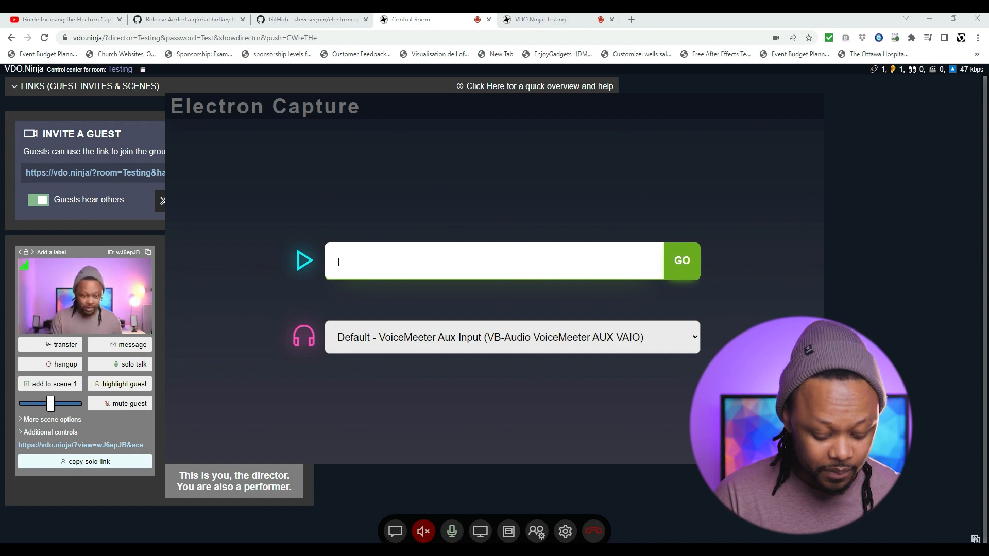
key(ctrl+v)
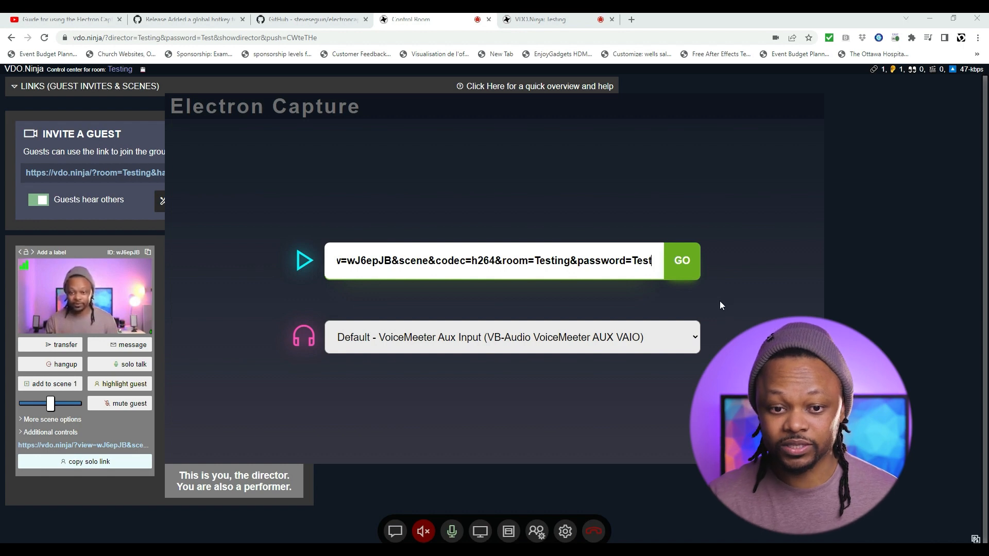
click(664, 343)
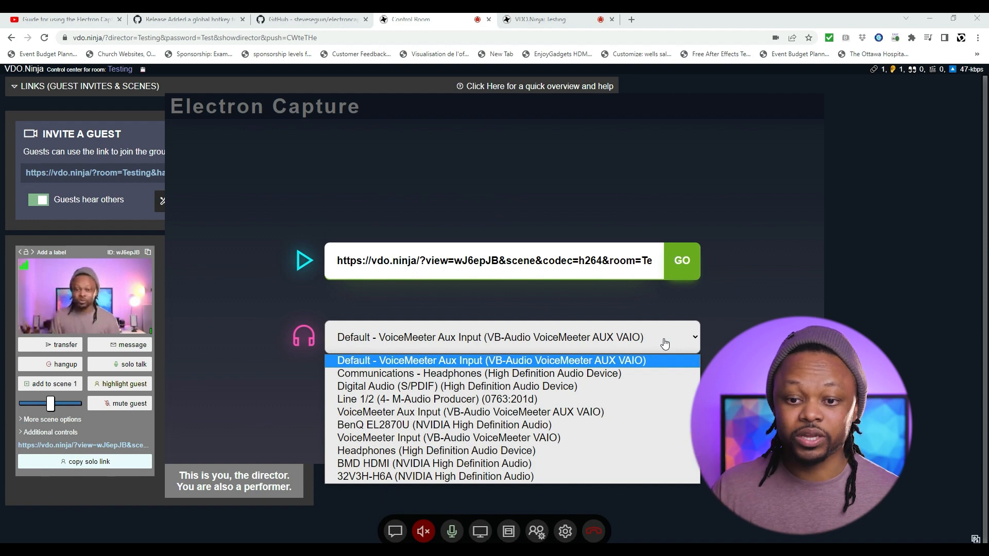
click(417, 309)
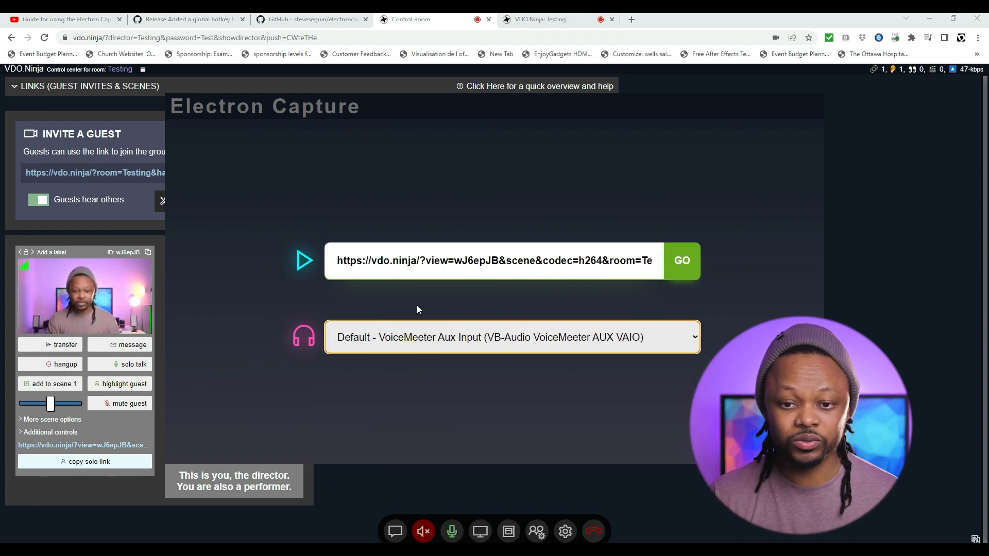
click(679, 275)
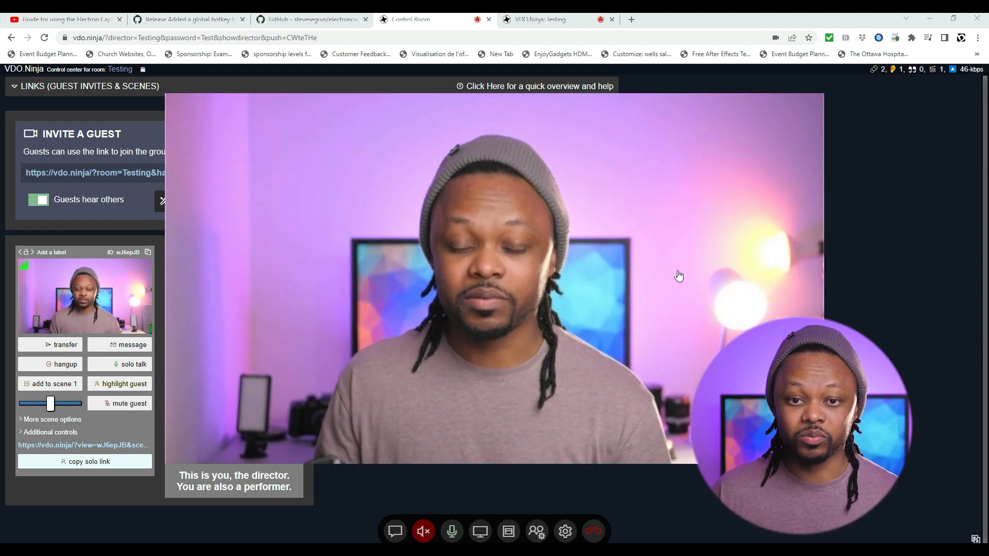
Drag the Electron Capture guest window right and down, out of the way.
drag(541, 113, 583, 126)
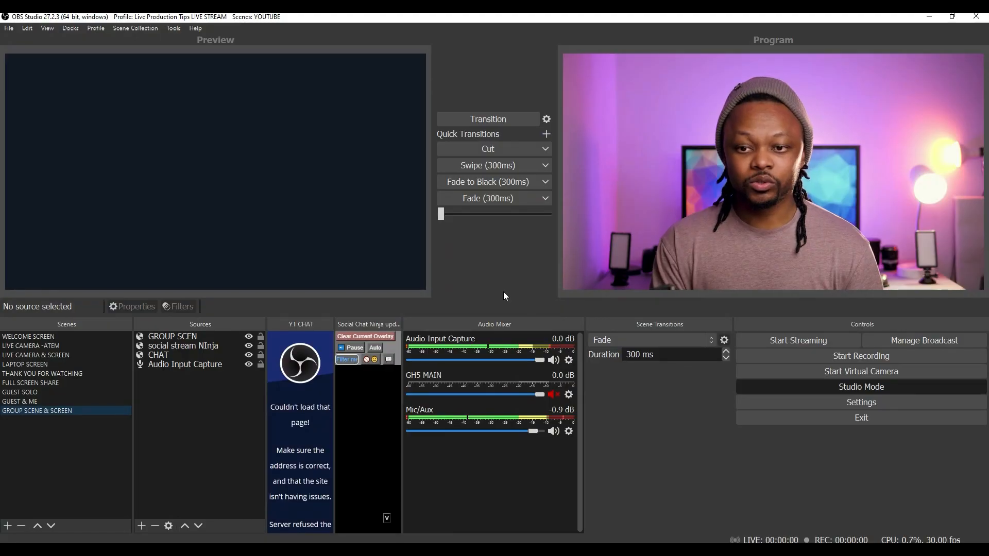
Add a new OBS scene named 'GUEST TEST SOLO'.
click(7, 526)
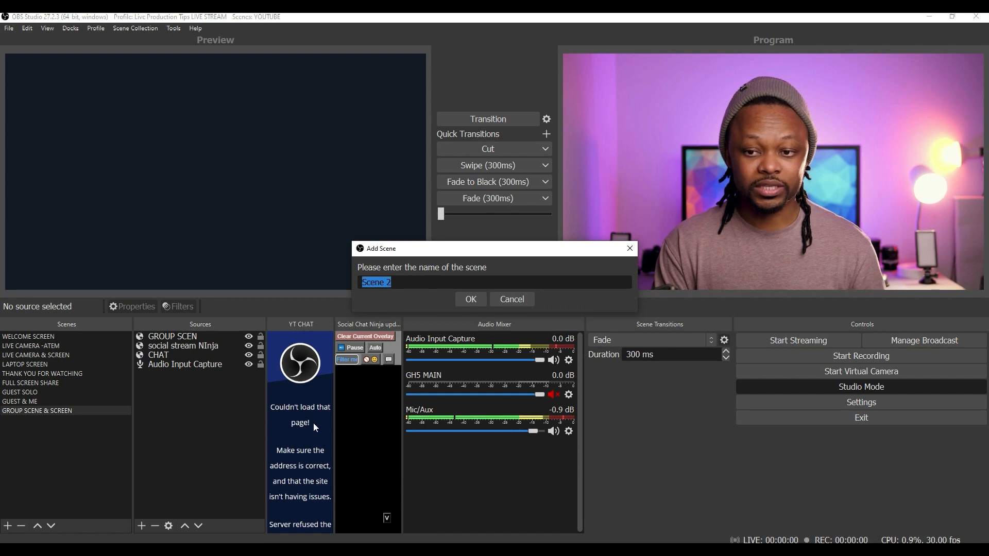
text(GUEST TEST SOLO)
key(Return)
Add a Window Capture source 'TEST' of the Electron Capture window, with cursor capture off.
click(141, 526)
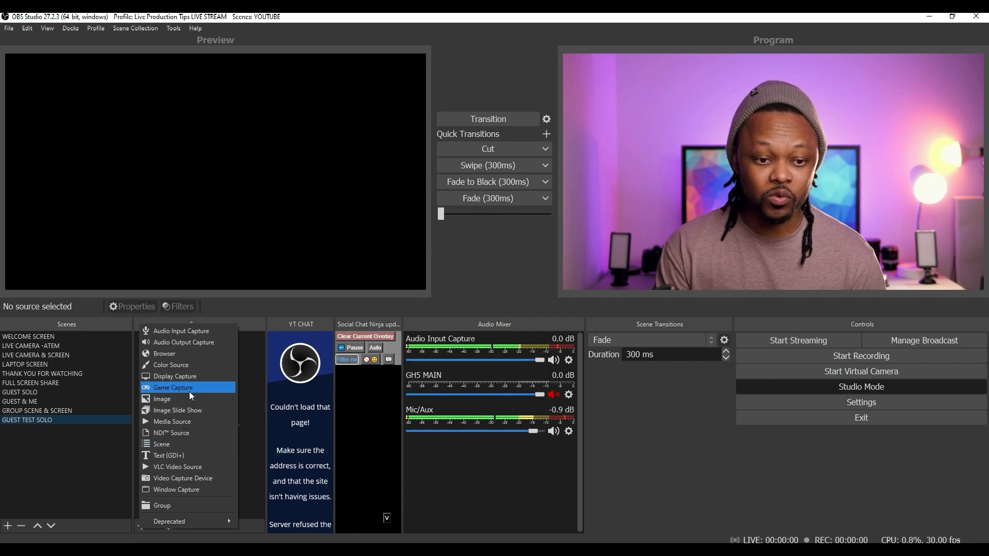
click(176, 490)
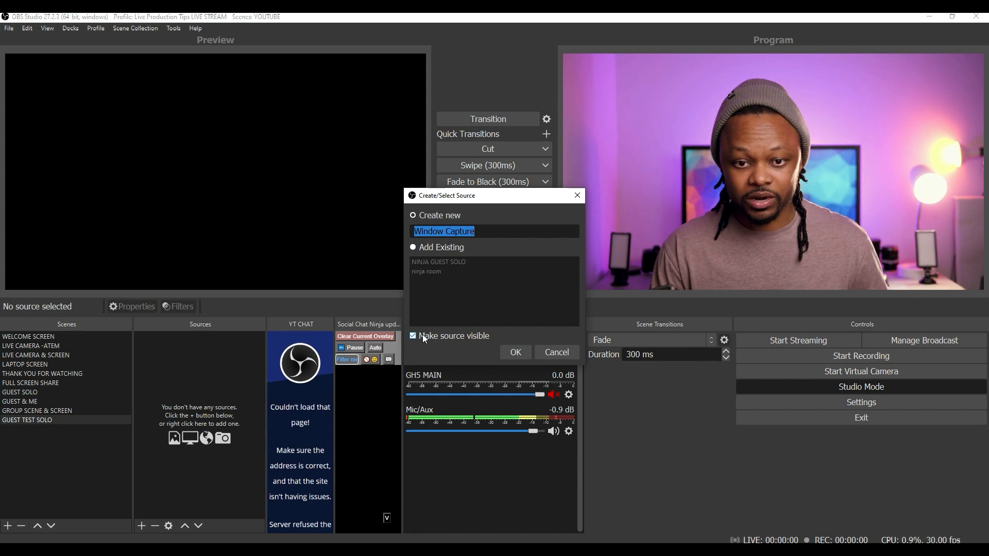
text(TEST)
click(515, 352)
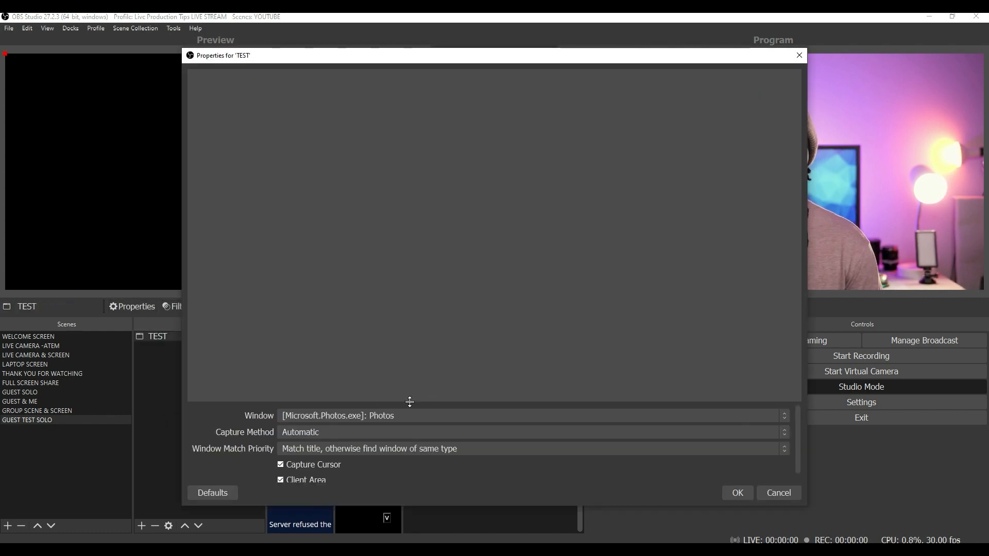
click(411, 416)
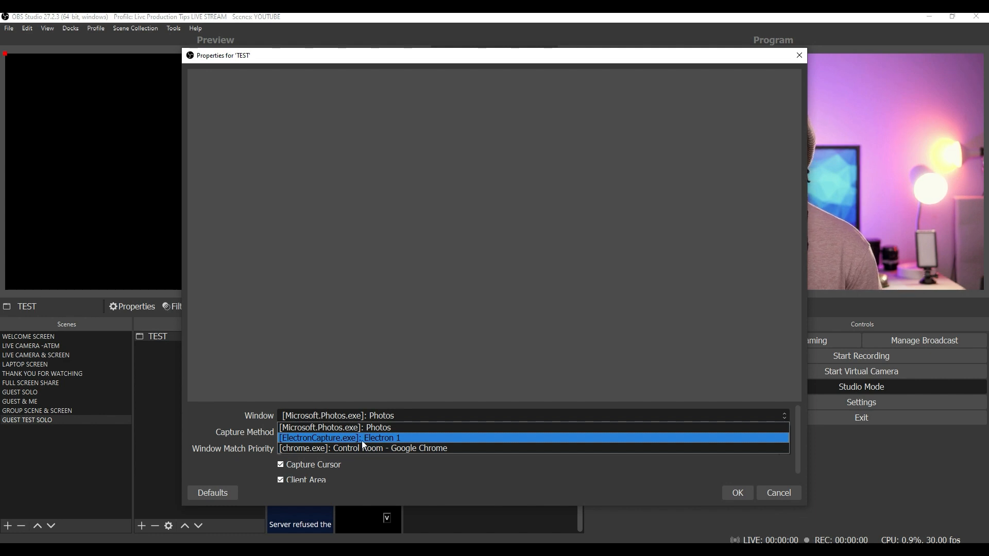
click(390, 438)
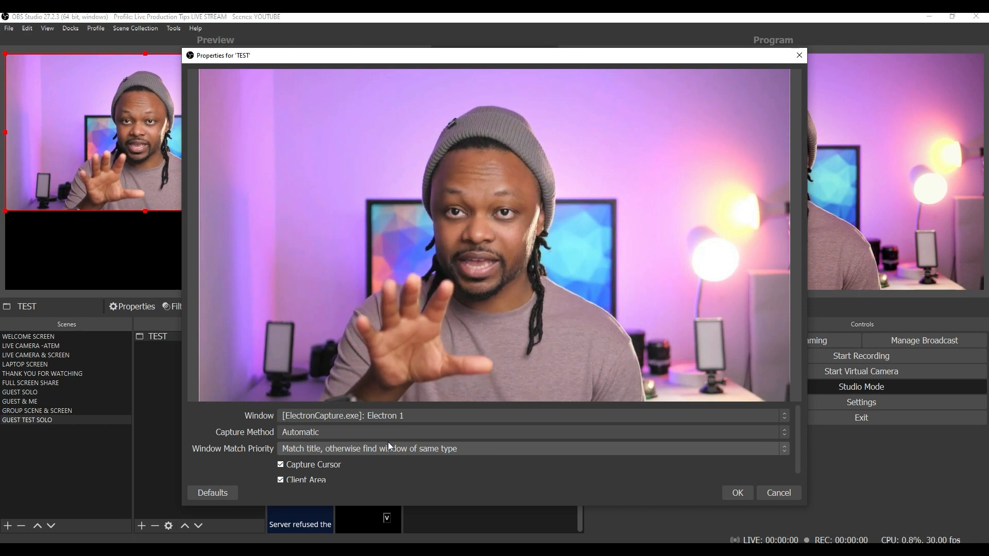
scroll(292, 421, down, 1)
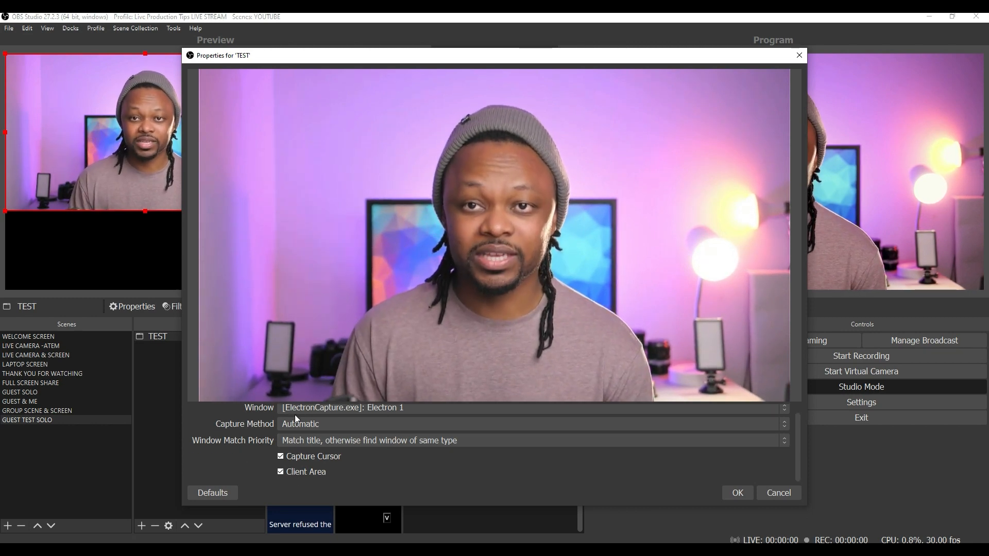
click(299, 456)
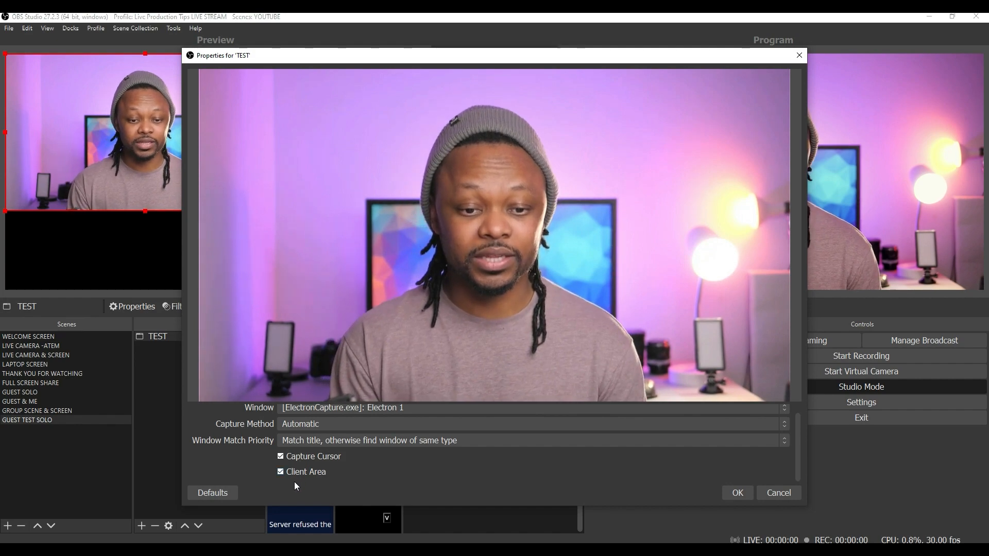
click(737, 493)
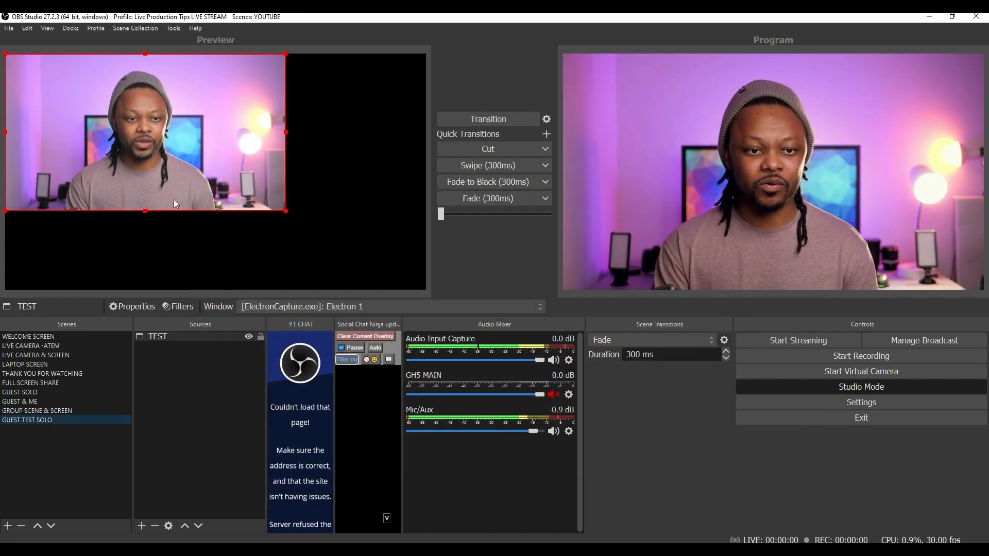
Resize the TEST capture with Transform > Fit to screen so it fills the canvas.
drag(162, 73, 154, 94)
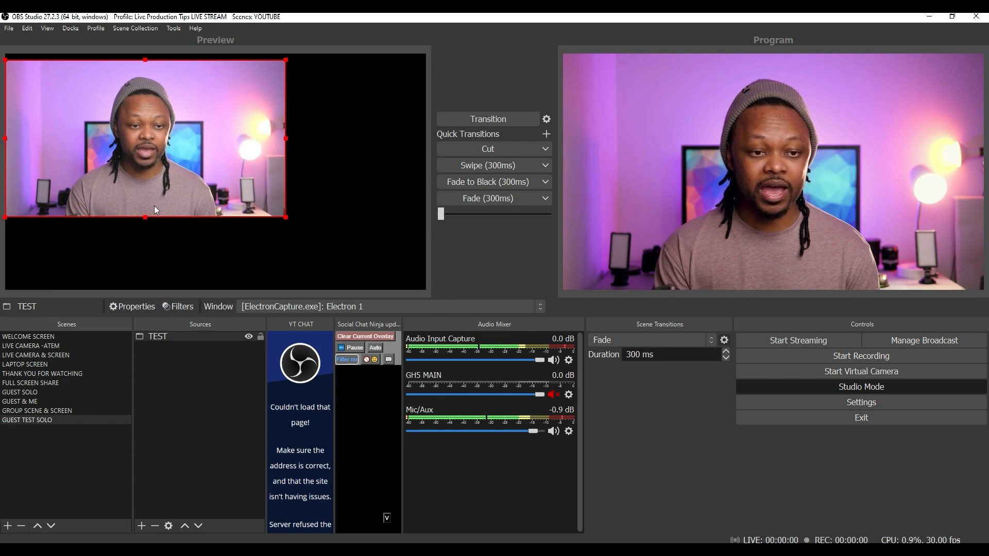
drag(287, 219, 368, 288)
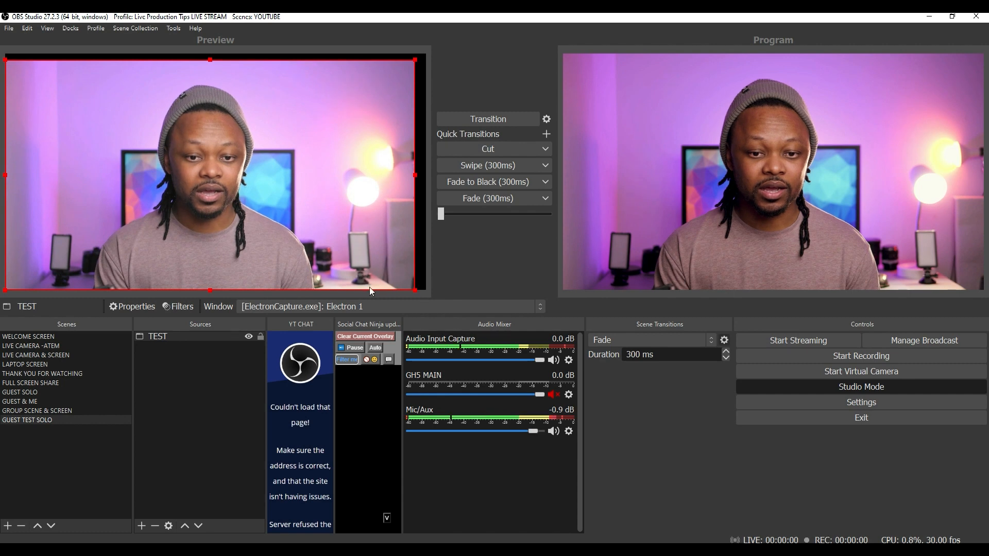
right_click(148, 134)
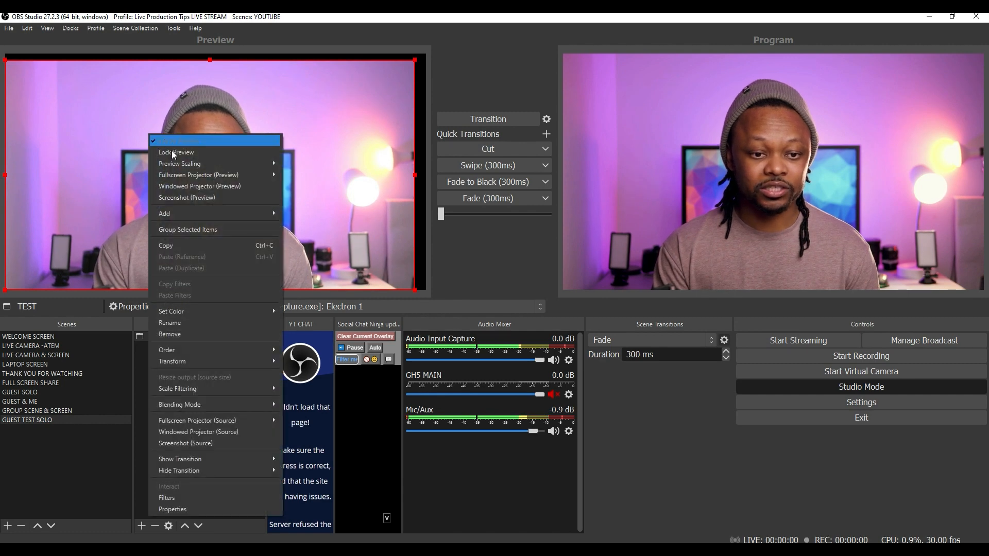
mouse_move(226, 424)
mouse_move(224, 362)
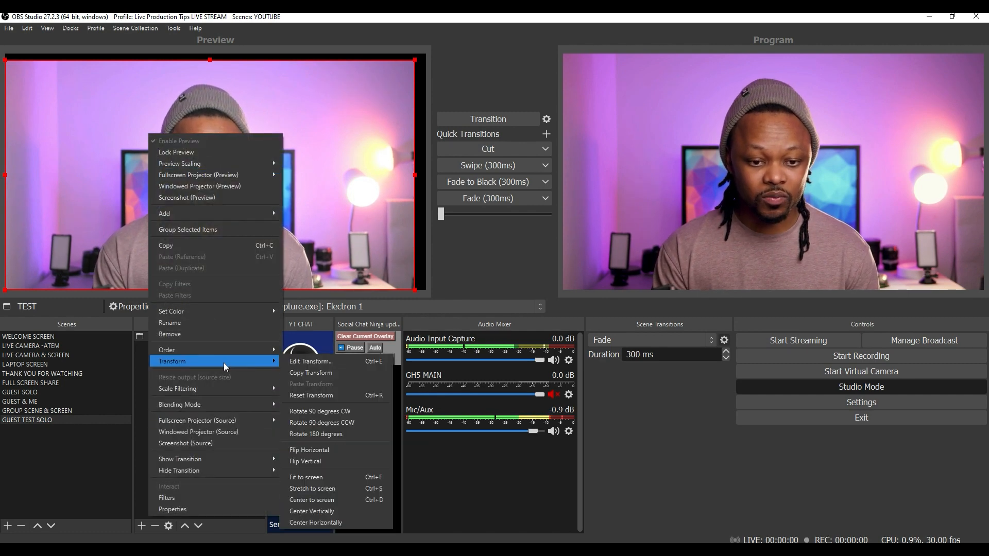
click(350, 481)
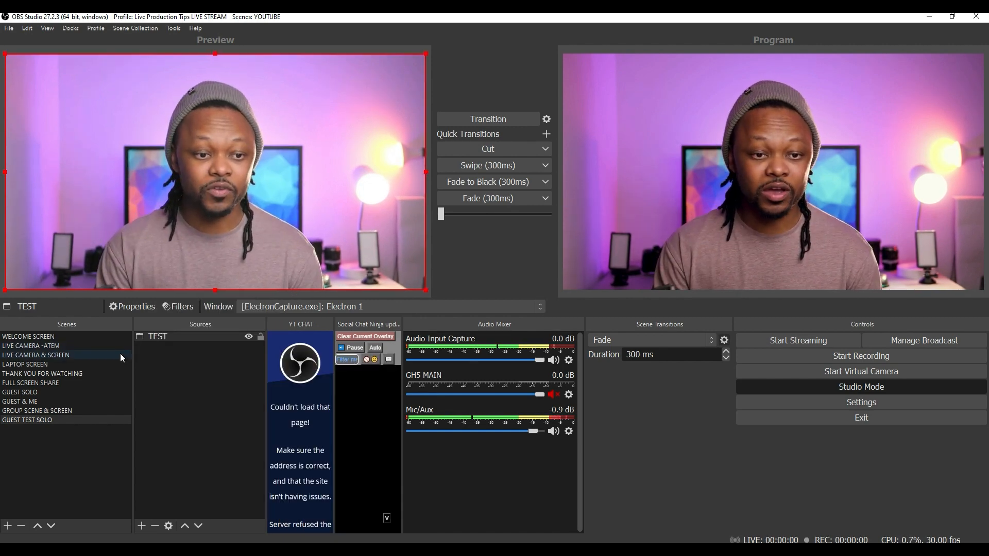
Copy Audio Input Capture from LIVE CAMERA -ATEM and paste it into GUEST TEST SOLO.
click(79, 348)
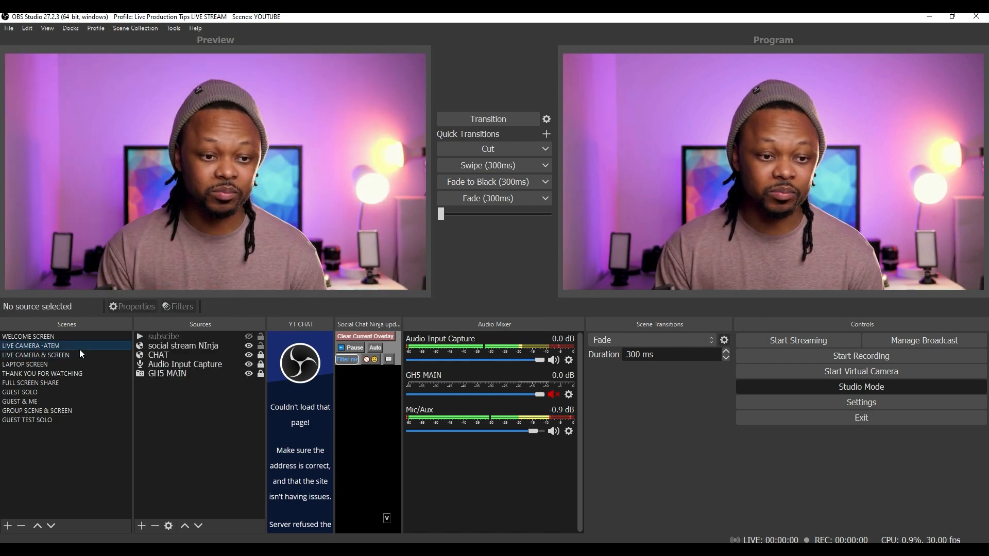
click(193, 365)
right_click(194, 365)
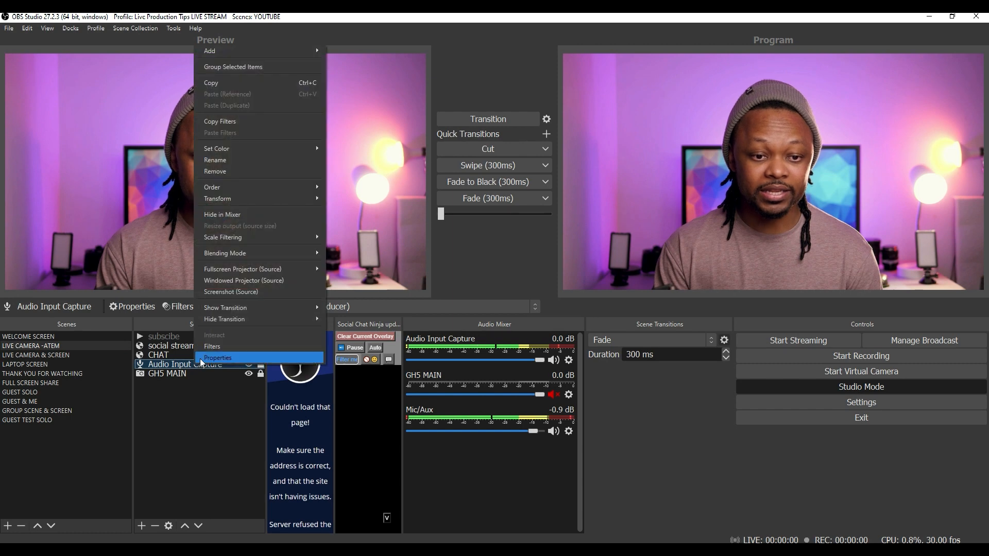
click(224, 83)
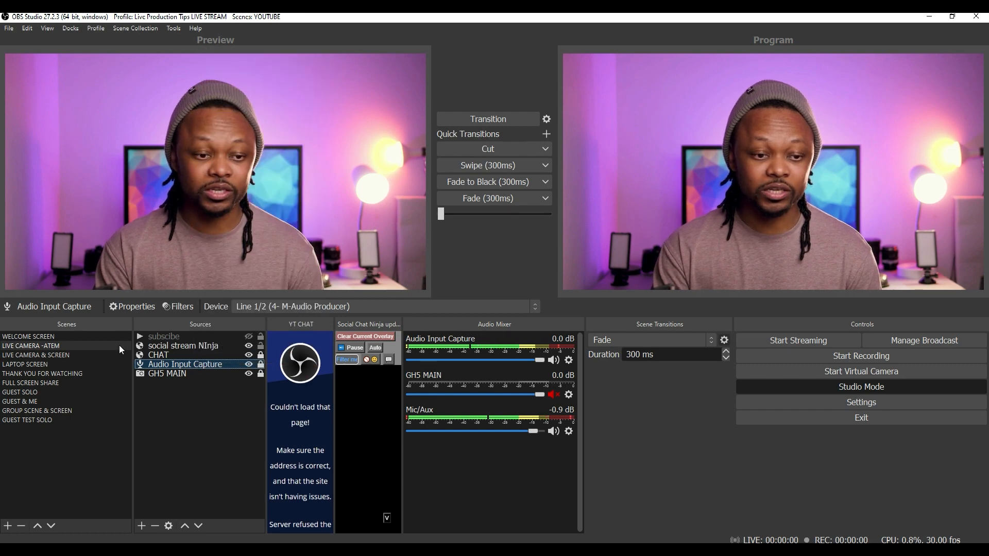
click(48, 421)
right_click(175, 357)
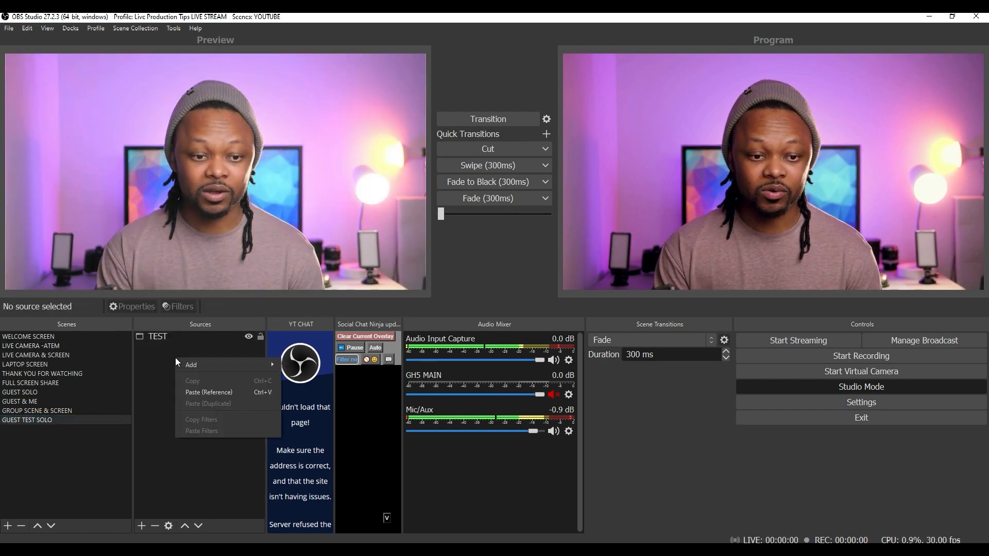
click(193, 390)
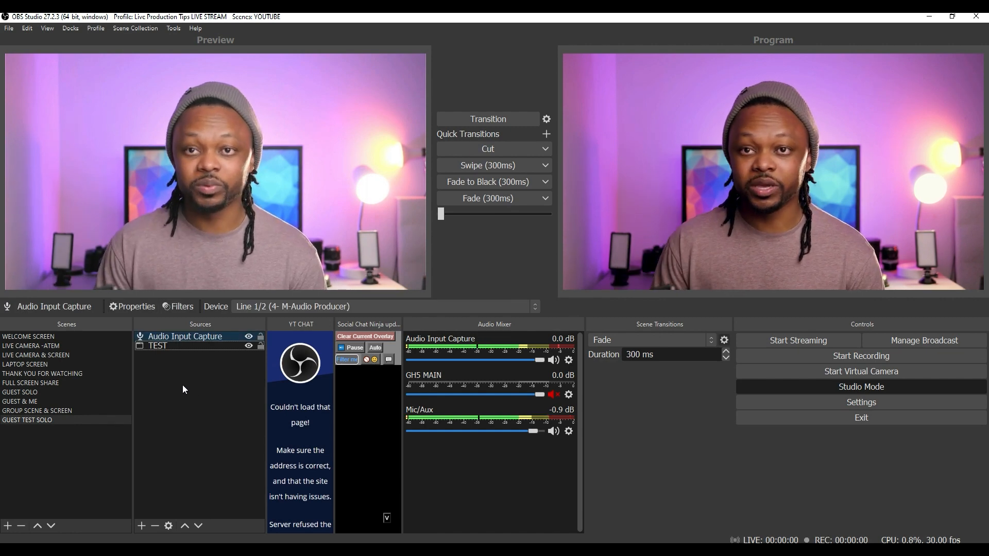
click(484, 150)
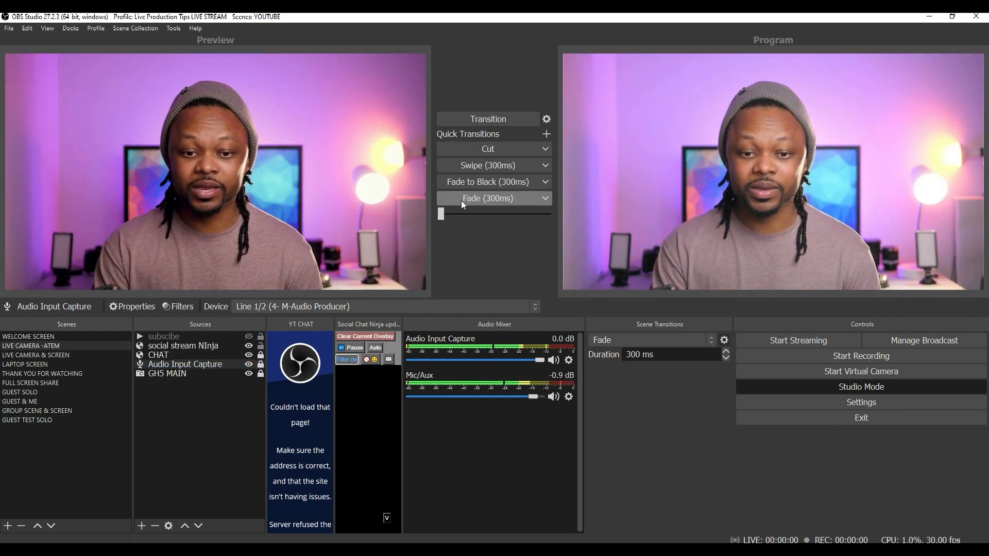
click(36, 419)
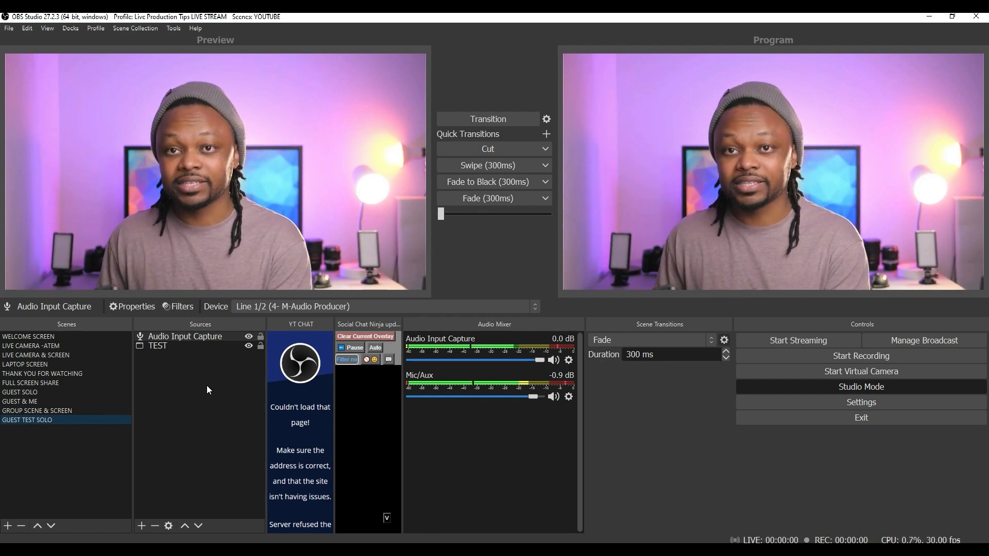
Create a new scene named 'DUAL GUEST & ME'.
click(75, 386)
click(69, 404)
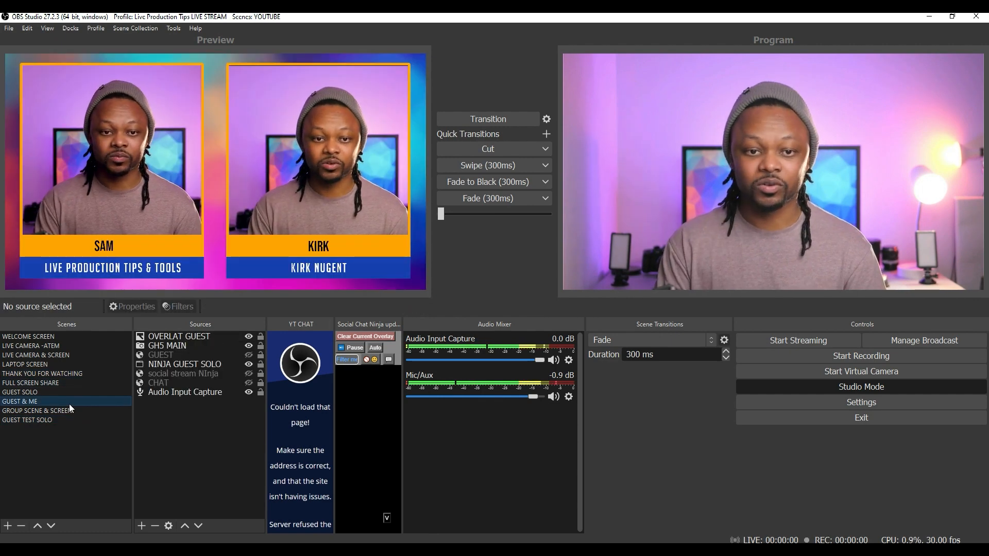
click(61, 422)
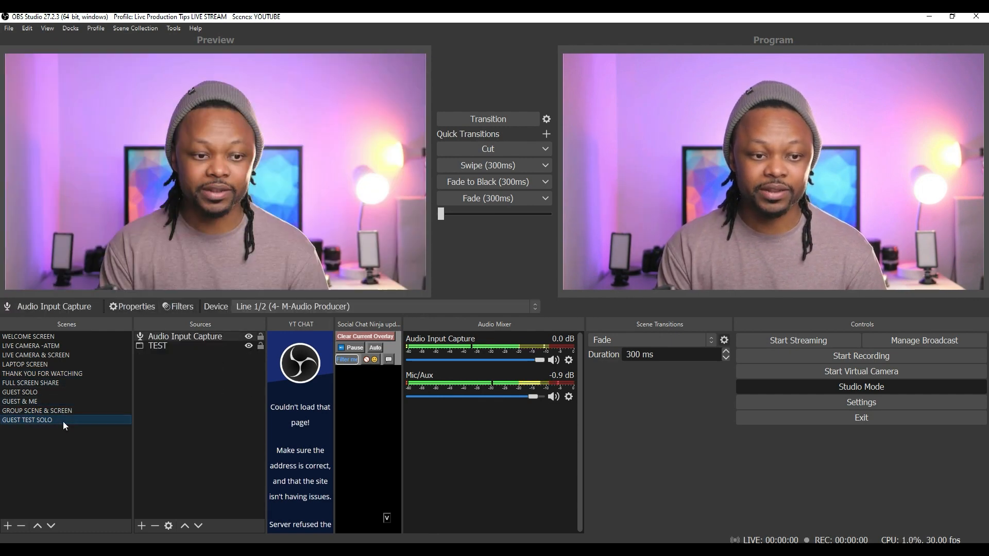
click(8, 526)
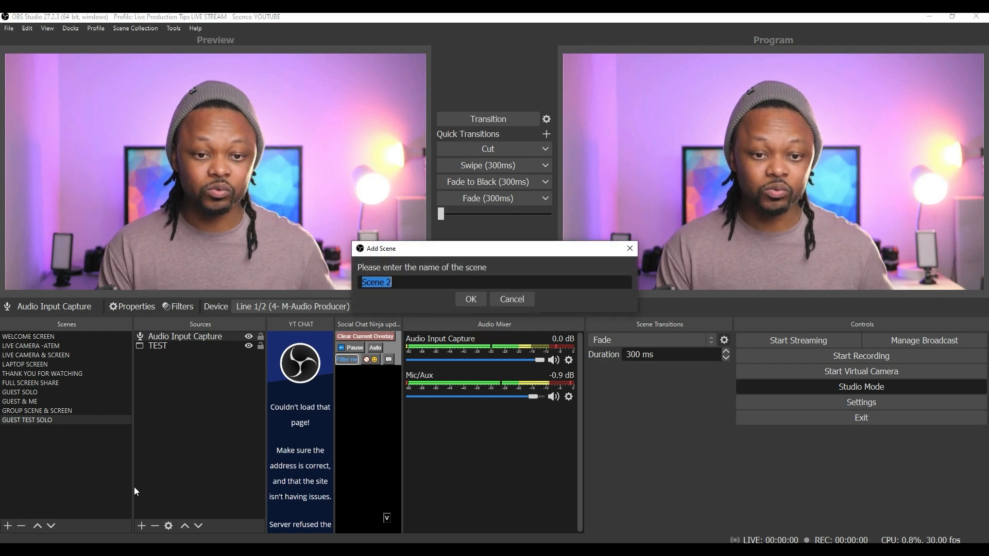
text(DUAL GUEST & ME)
key(Return)
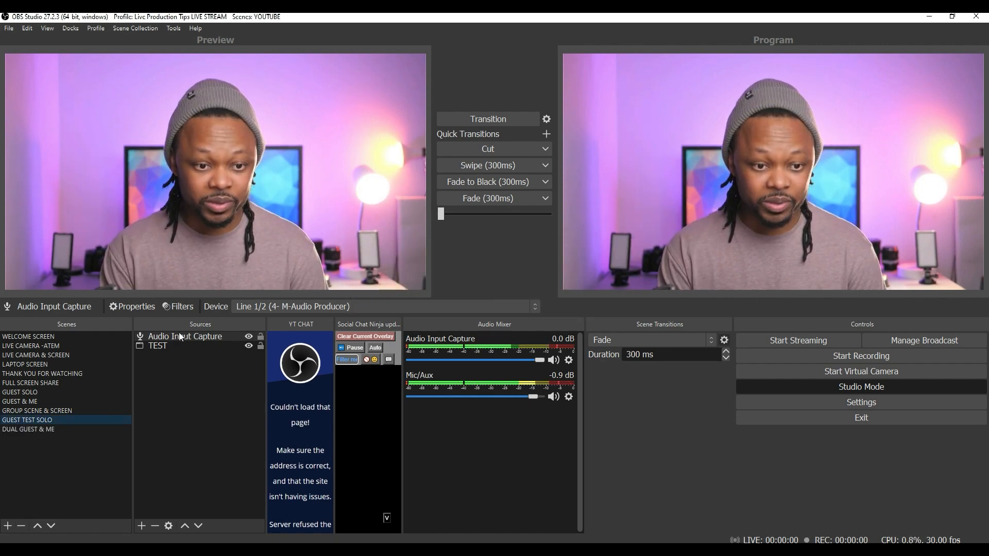
Paste the Audio Input Capture and TEST sources from GUEST TEST SOLO into DUAL GUEST & ME.
drag(178, 336, 194, 369)
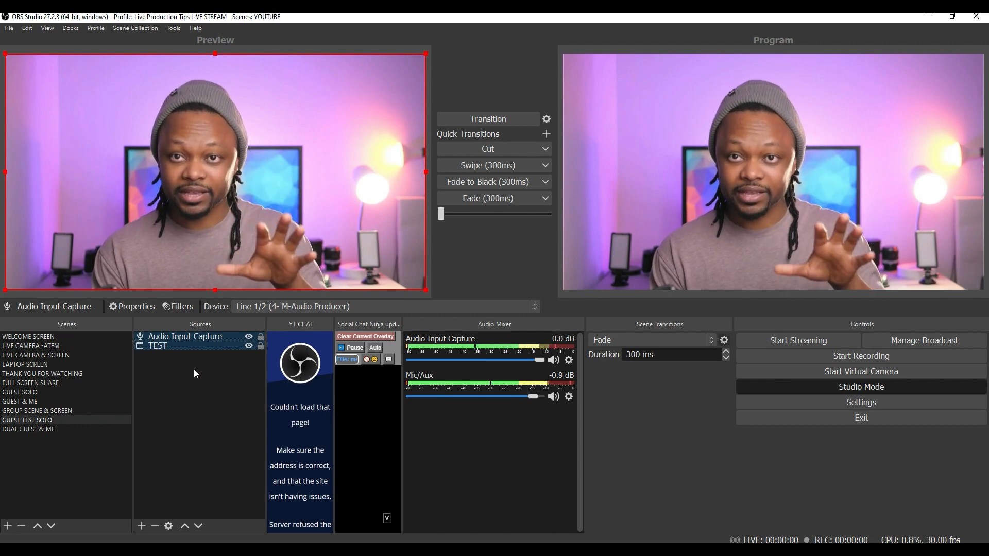
click(73, 430)
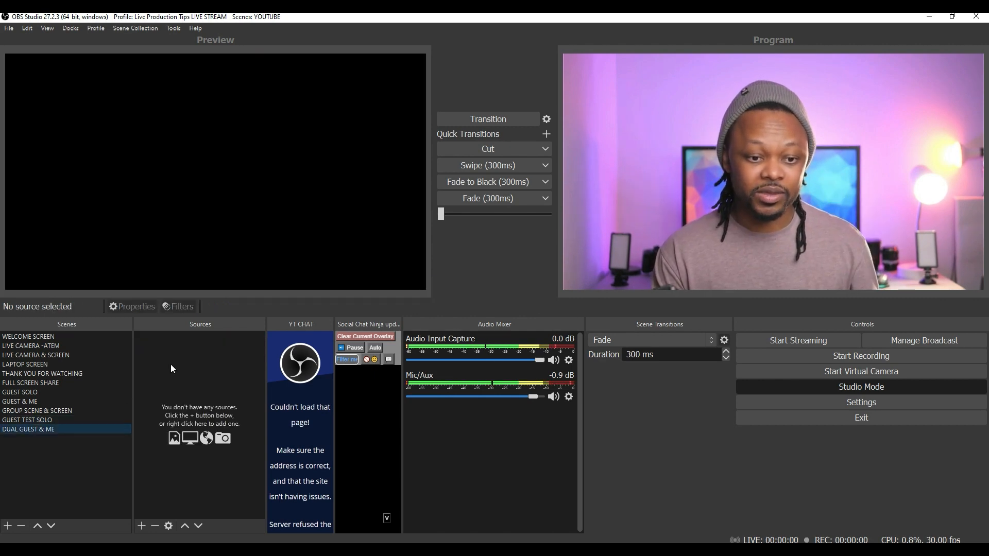
right_click(171, 363)
click(193, 397)
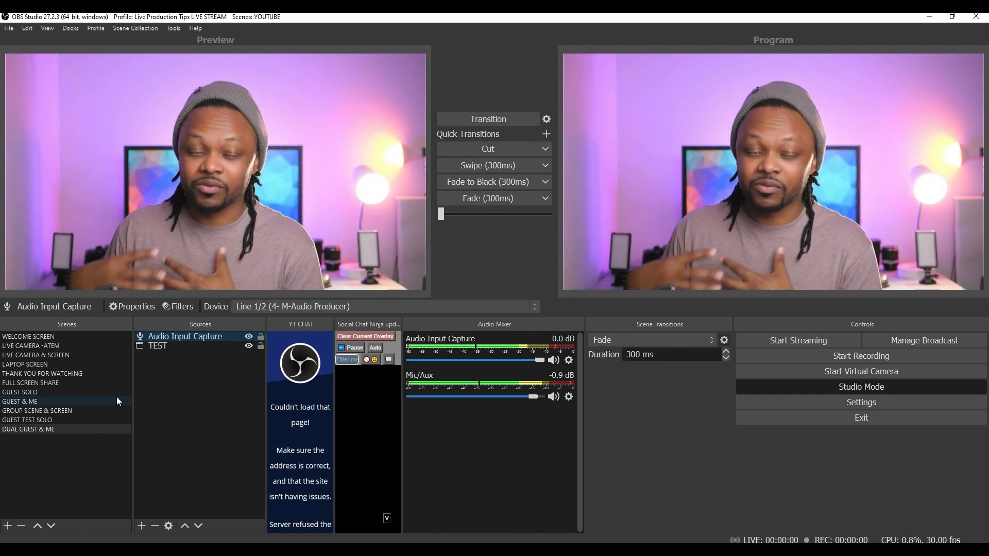
click(55, 346)
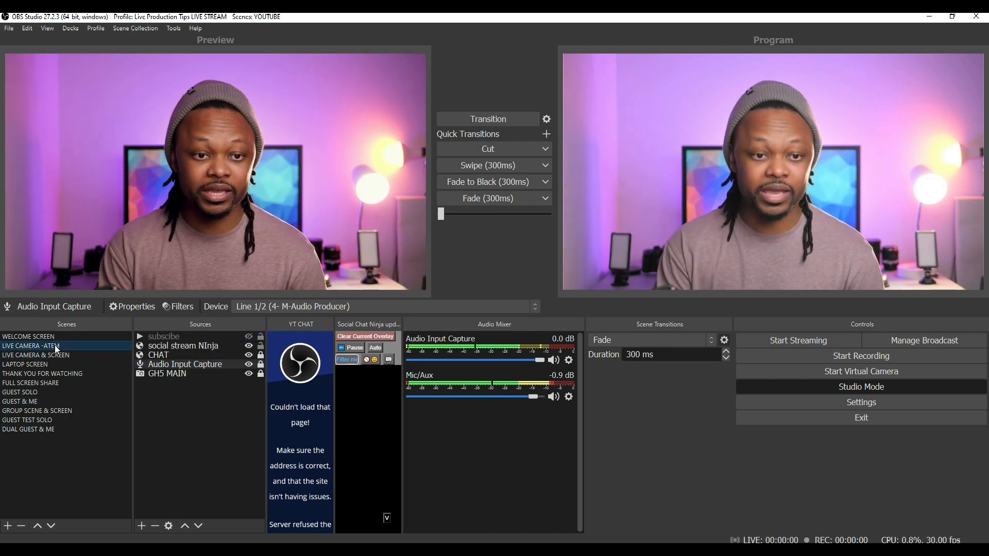
Copy the GH5 MAIN camera from LIVE CAMERA -ATEM and paste it as a reference into DUAL GUEST & ME.
click(249, 373)
click(247, 374)
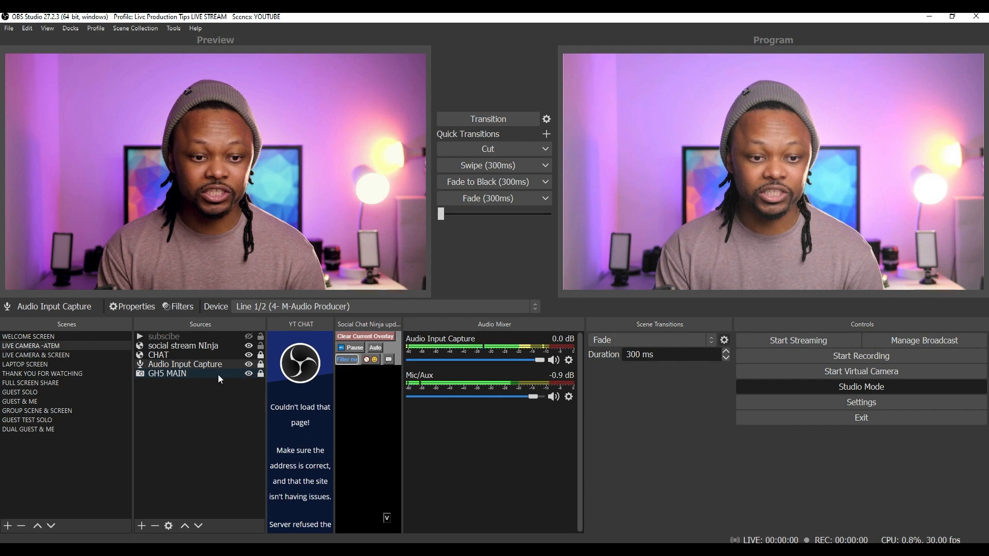
click(215, 373)
right_click(215, 373)
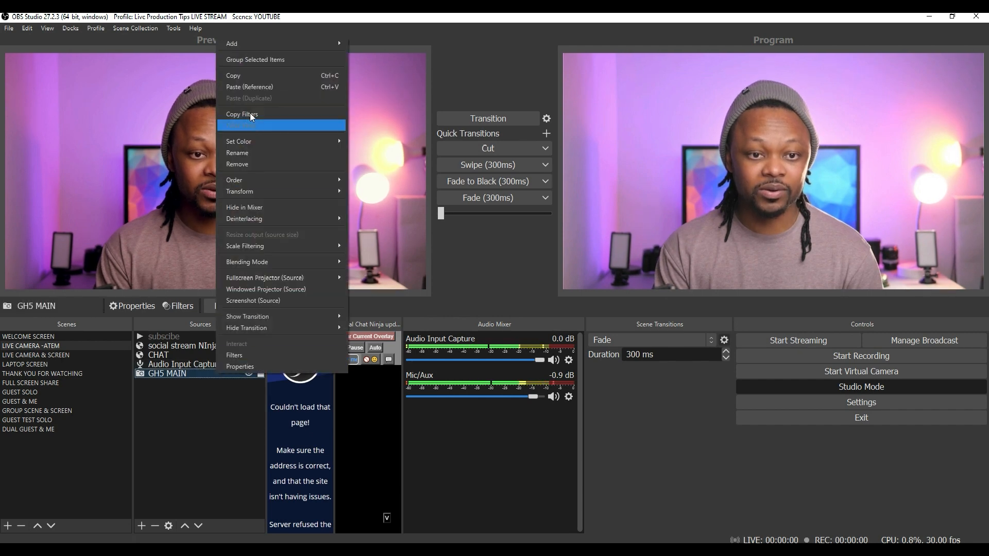
click(244, 73)
click(56, 431)
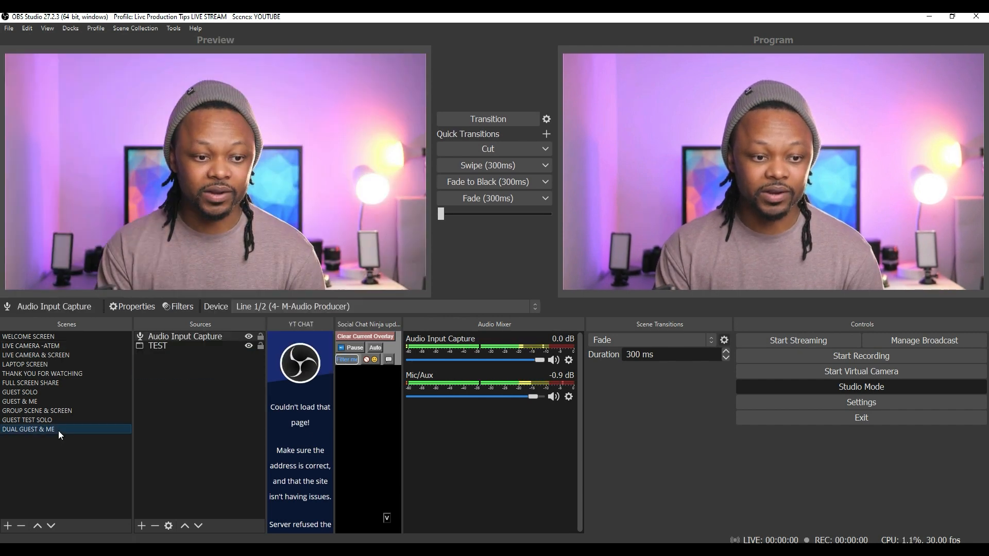
right_click(168, 378)
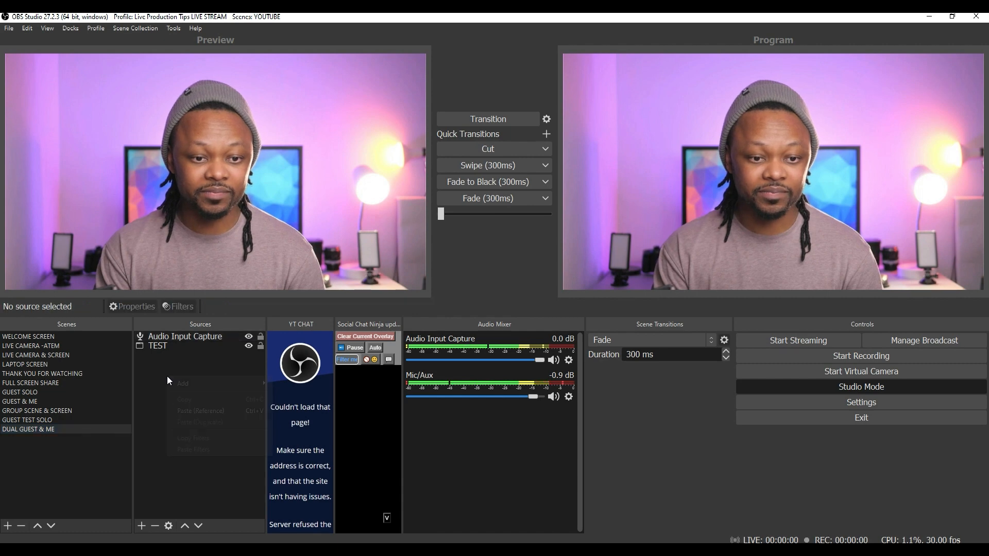
click(193, 409)
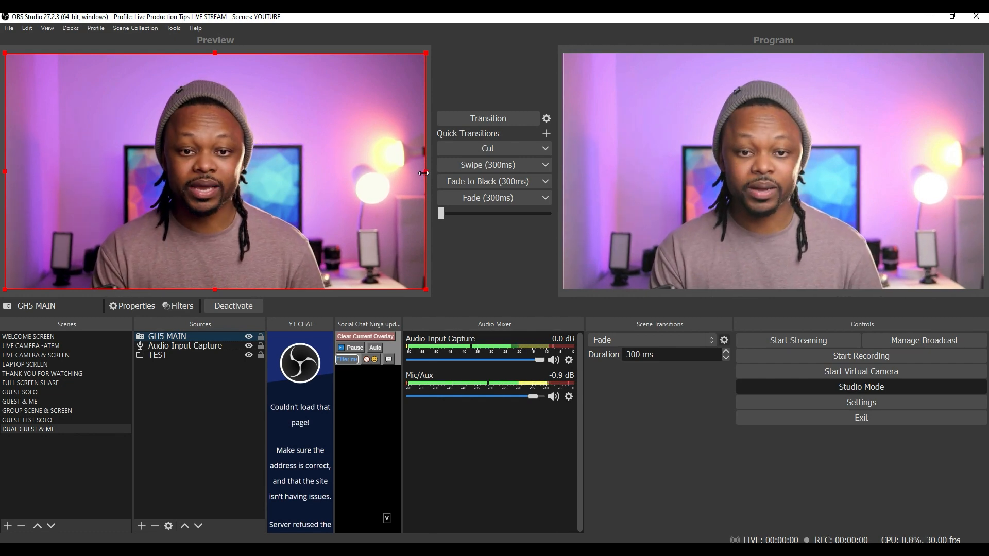
Crop both sides of GH5 MAIN and move it into the left half of the canvas.
drag(424, 173, 324, 188)
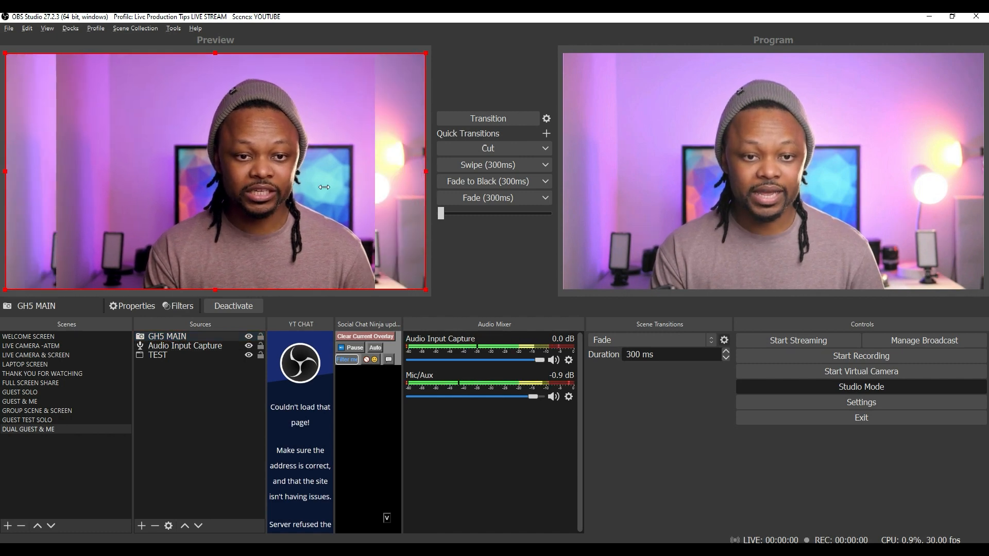
drag(5, 172, 79, 176)
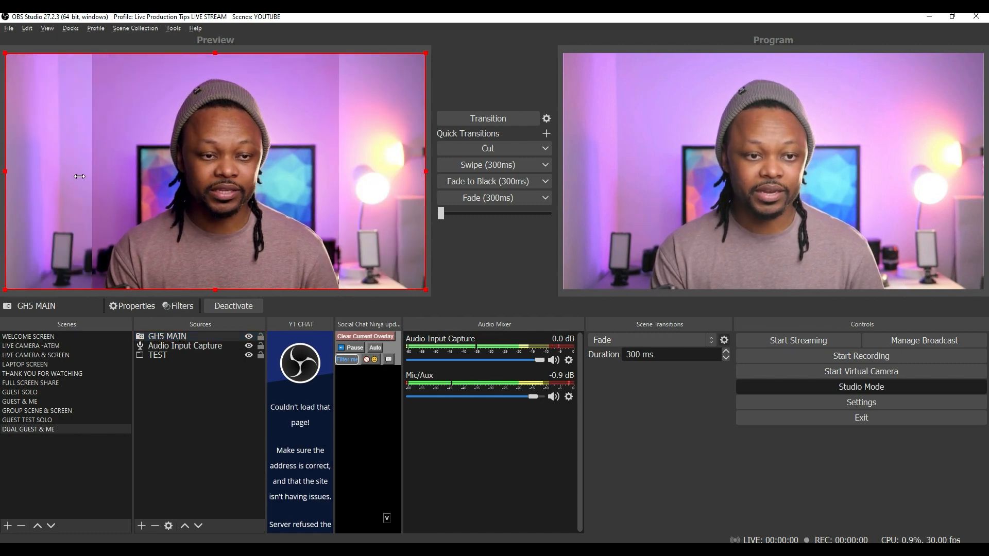
drag(239, 187, 150, 187)
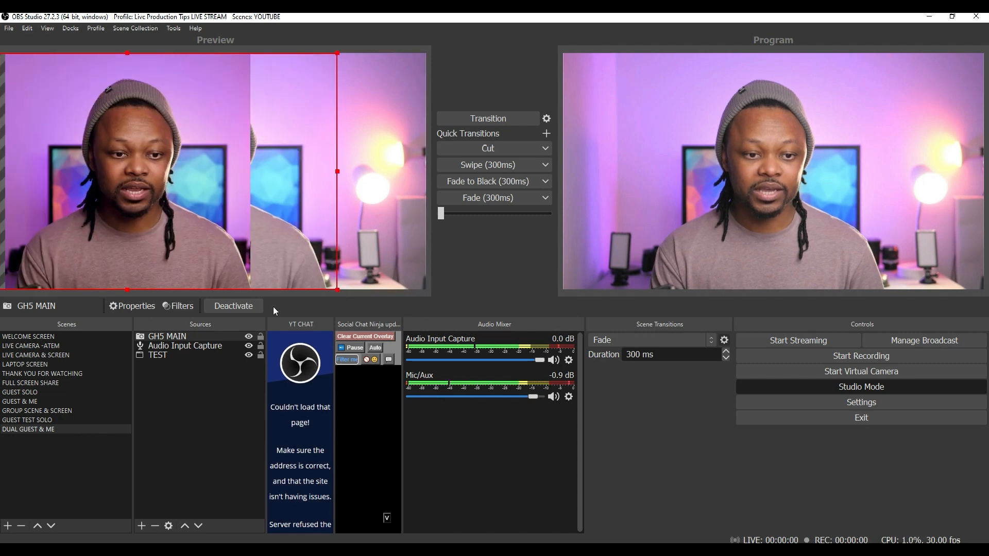
Crop both sides of the TEST guest capture and place it in the right half.
click(374, 225)
drag(6, 171, 138, 181)
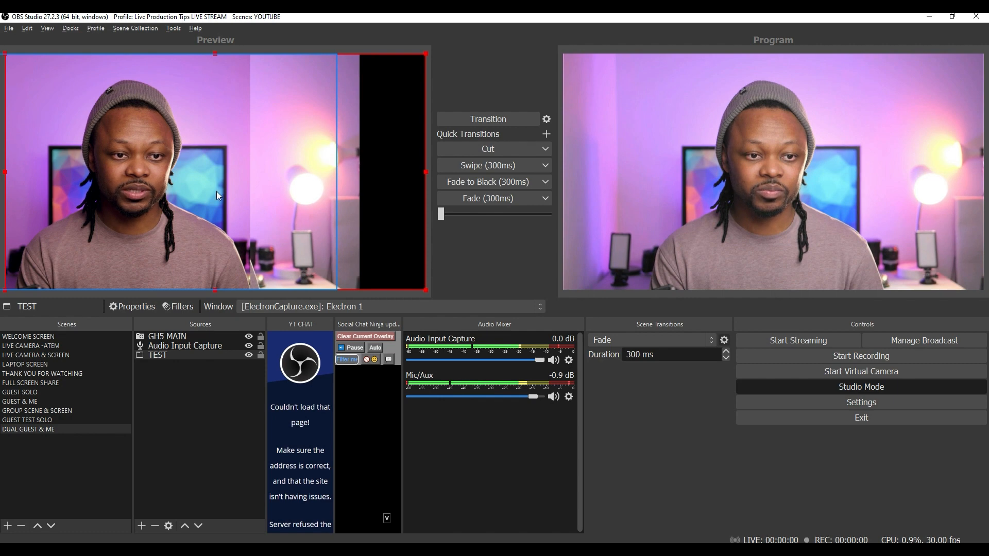
drag(423, 172, 360, 181)
drag(274, 182, 384, 187)
drag(319, 190, 337, 187)
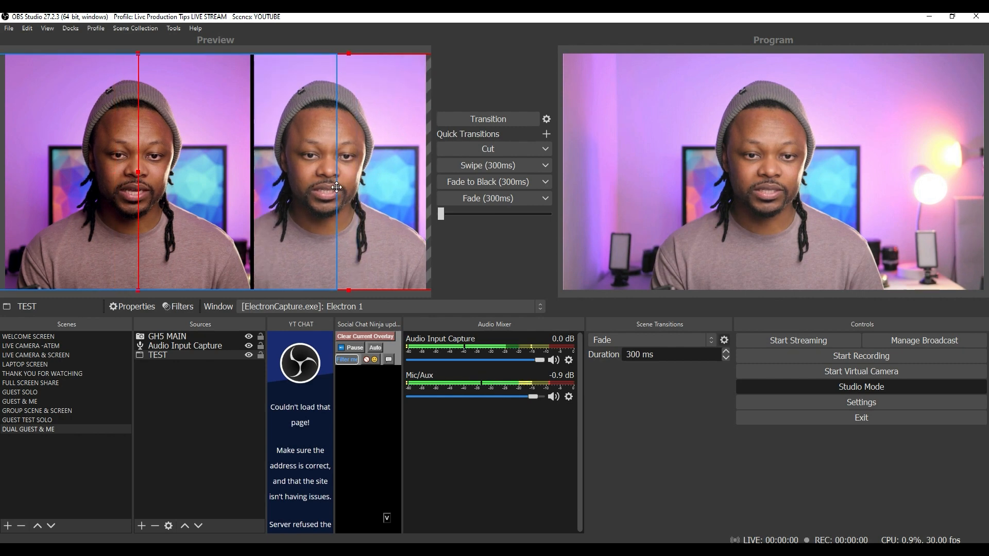
Trim GH5 MAIN's right edge to meet TEST and cut the scene live to Program.
click(110, 192)
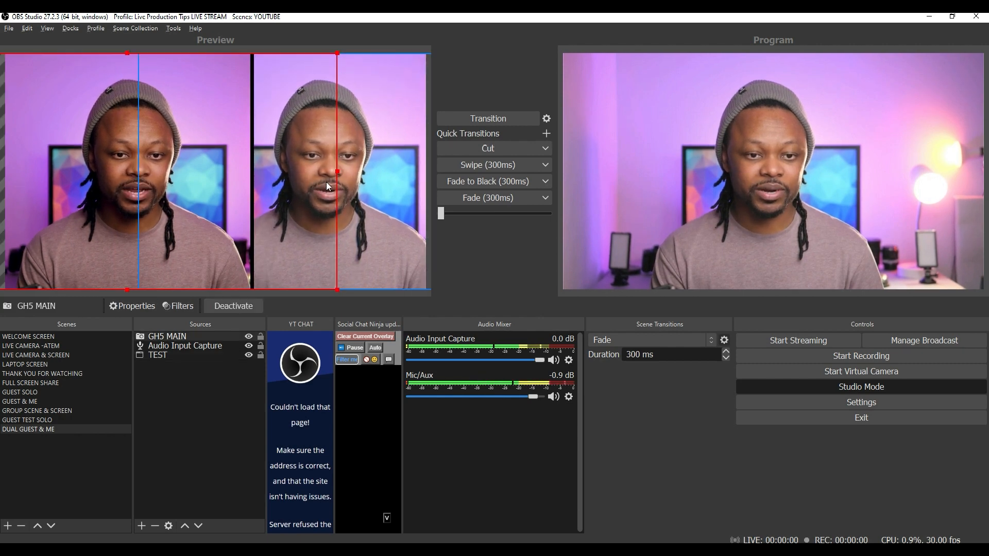
mouse_move(338, 171)
mouse_down()
mouse_move(305, 171)
mouse_move(320, 171)
mouse_up()
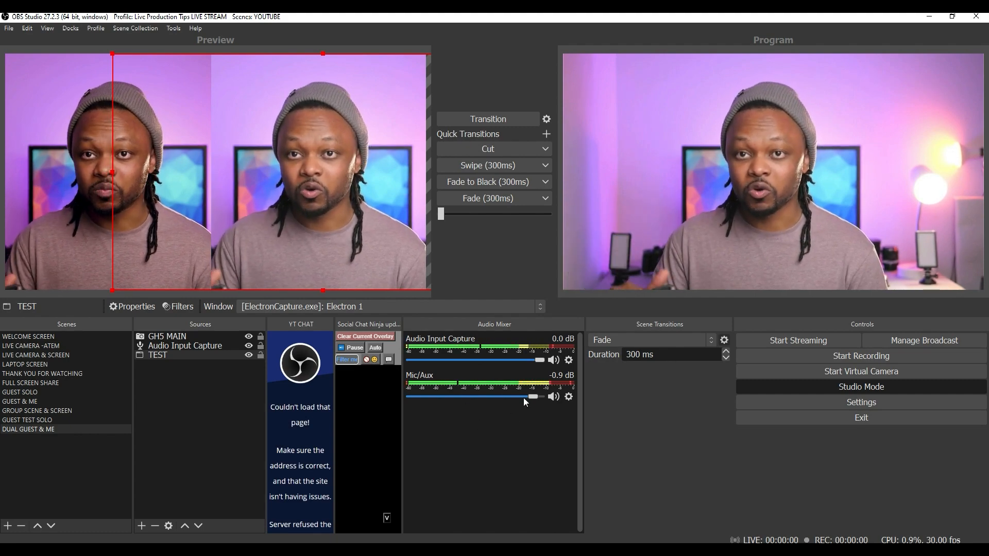
click(501, 147)
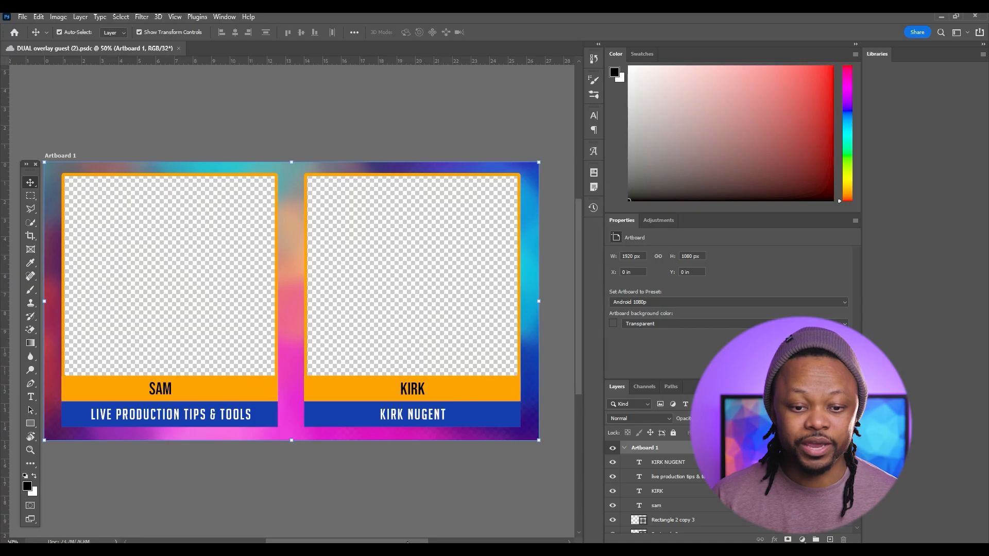
Scroll across the DUAL overlay guest artboard to inspect the SAM and KIRK name frames.
scroll(291, 299, left, 3)
scroll(291, 299, right, 3)
scroll(290, 299, left, 3)
scroll(329, 299, right, 2)
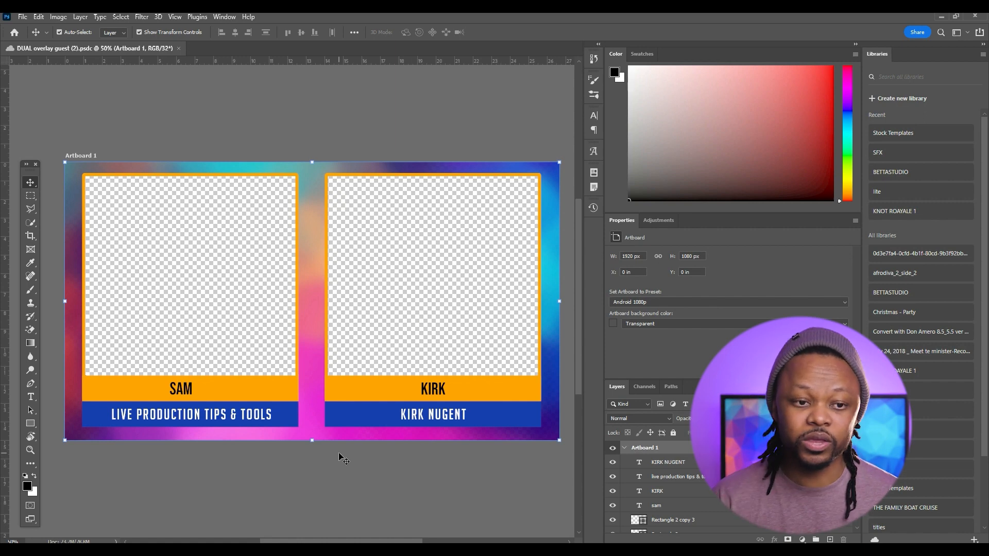
Review Photoshop's File > Export options for the overlay, then dismiss them without exporting.
click(28, 19)
mouse_move(64, 178)
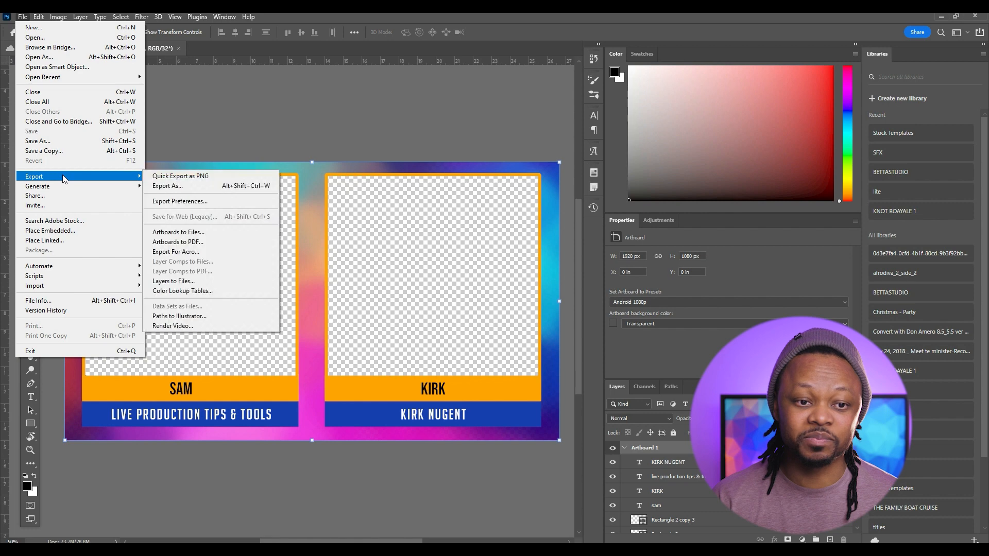
click(241, 120)
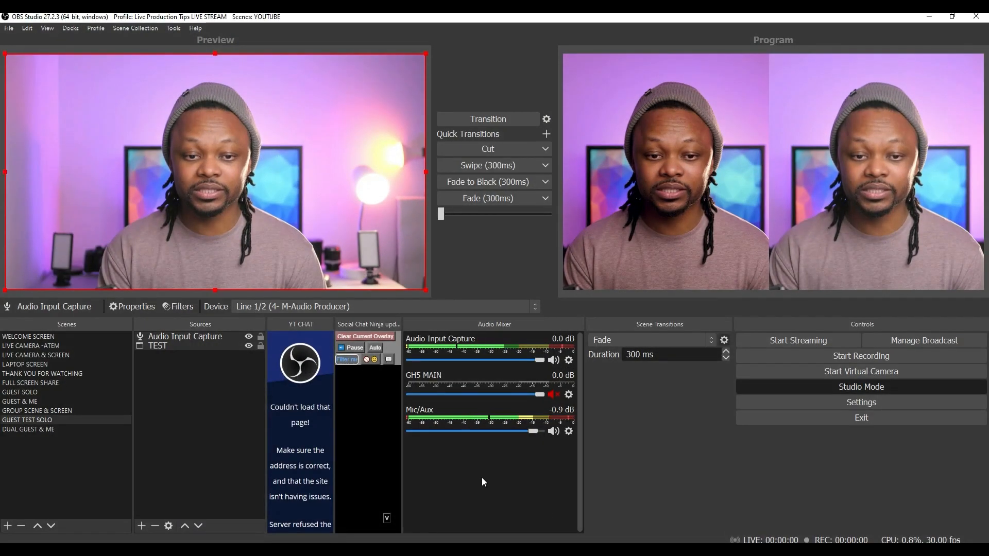
Select the DUAL GUEST & ME scene and widen the Sources panel.
click(63, 411)
click(60, 421)
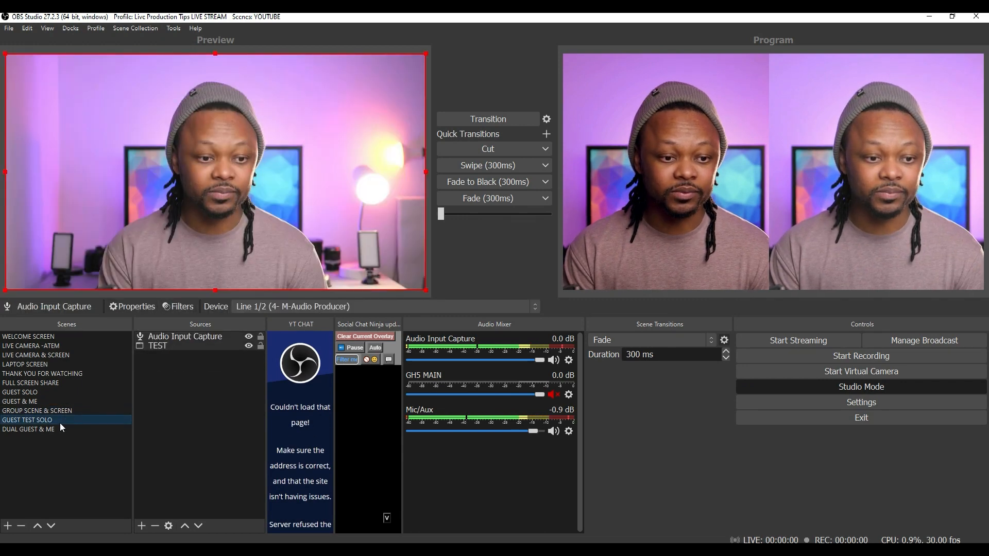
click(56, 429)
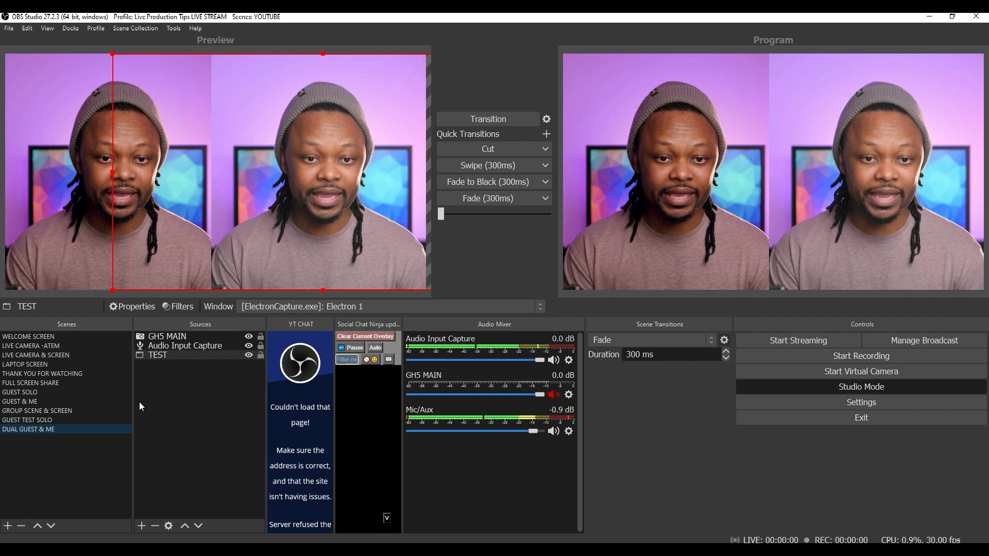
drag(133, 402, 98, 402)
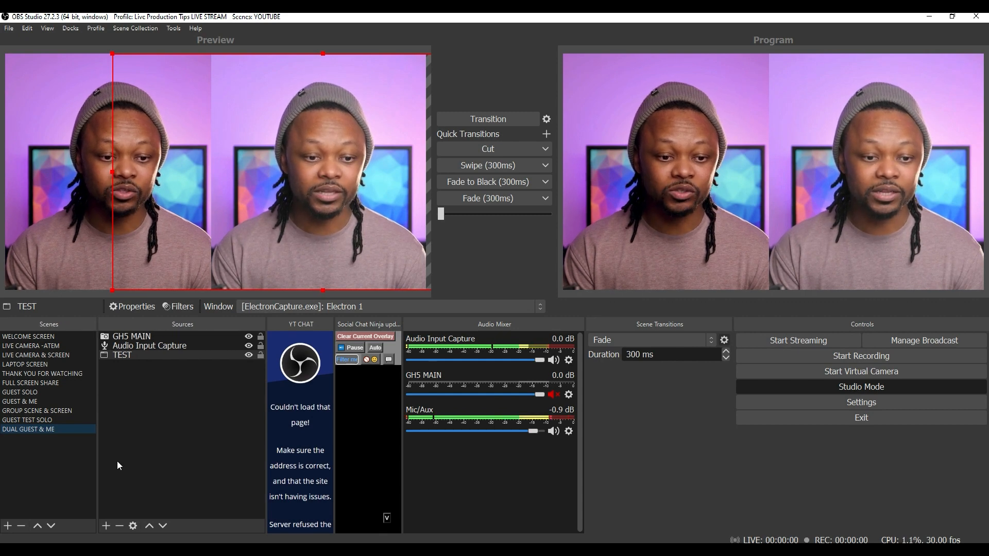
Add an Image 4 source showing DUAL GUEST.png and Cut the scene to Program.
click(106, 525)
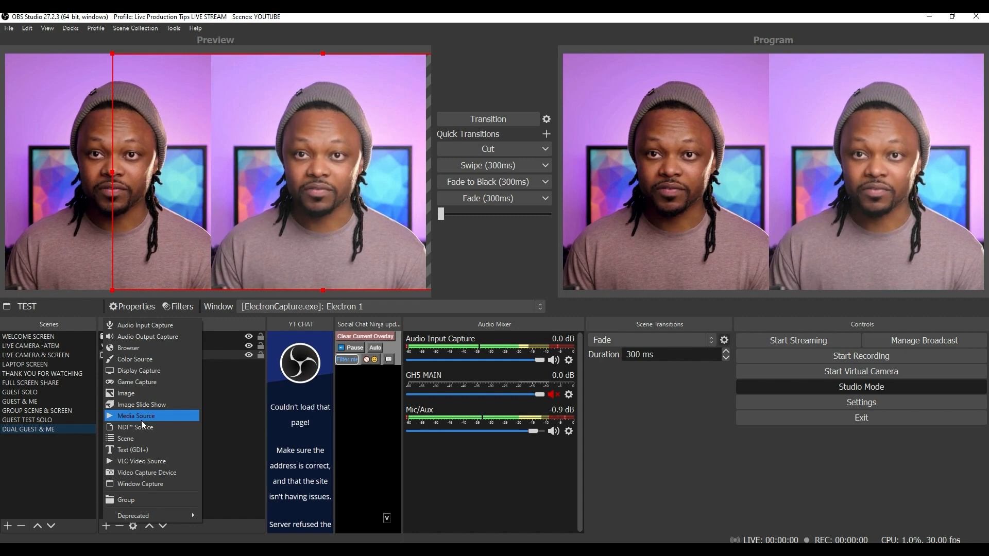
click(150, 394)
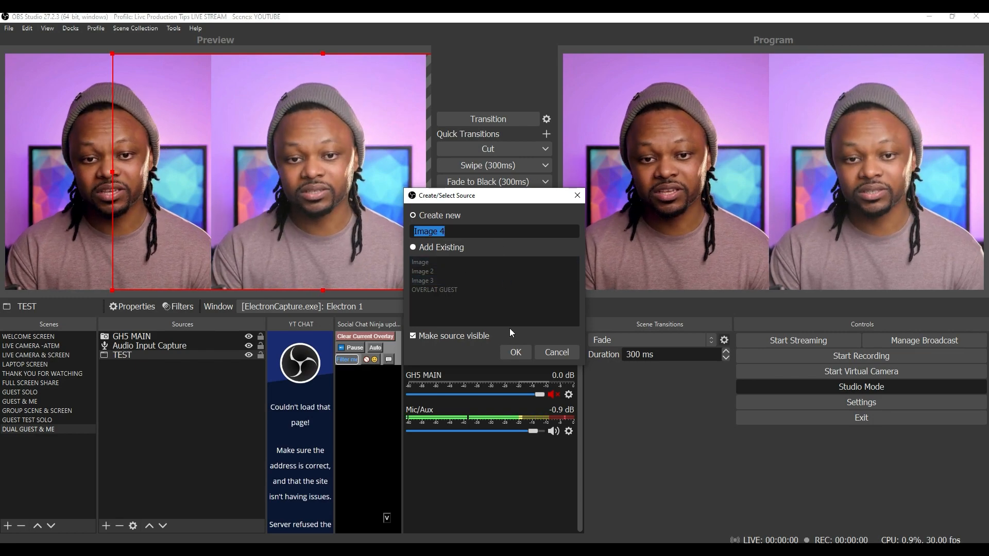
click(511, 352)
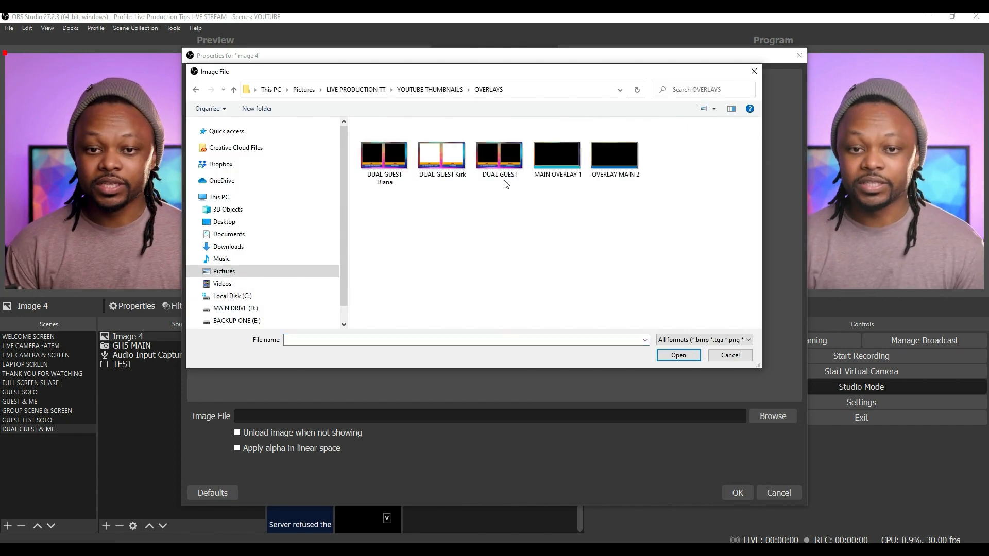
click(504, 168)
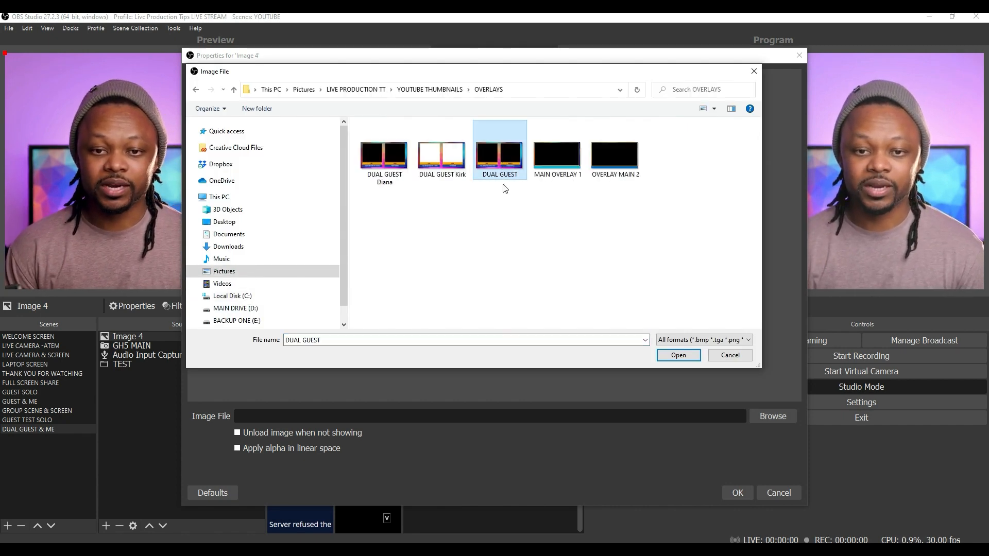
click(677, 355)
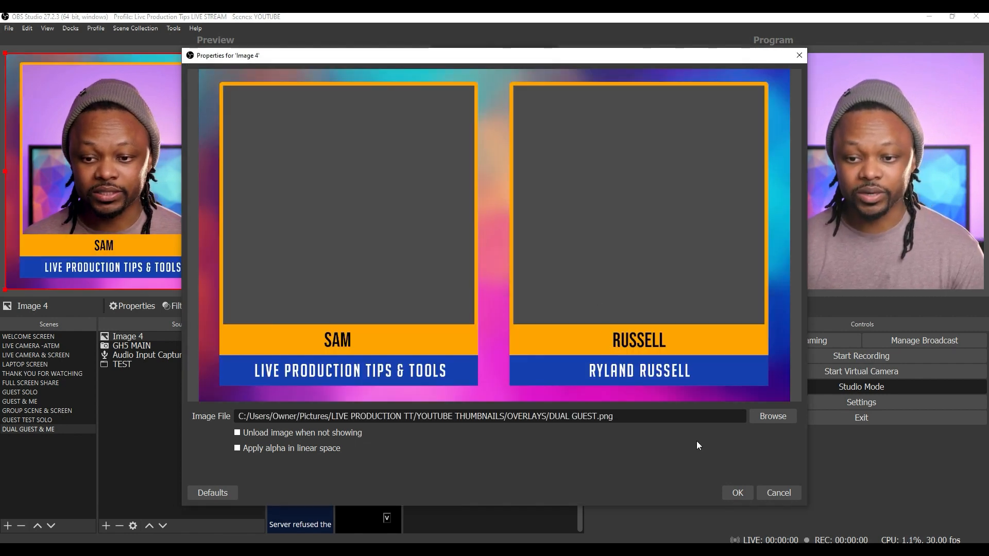
click(737, 493)
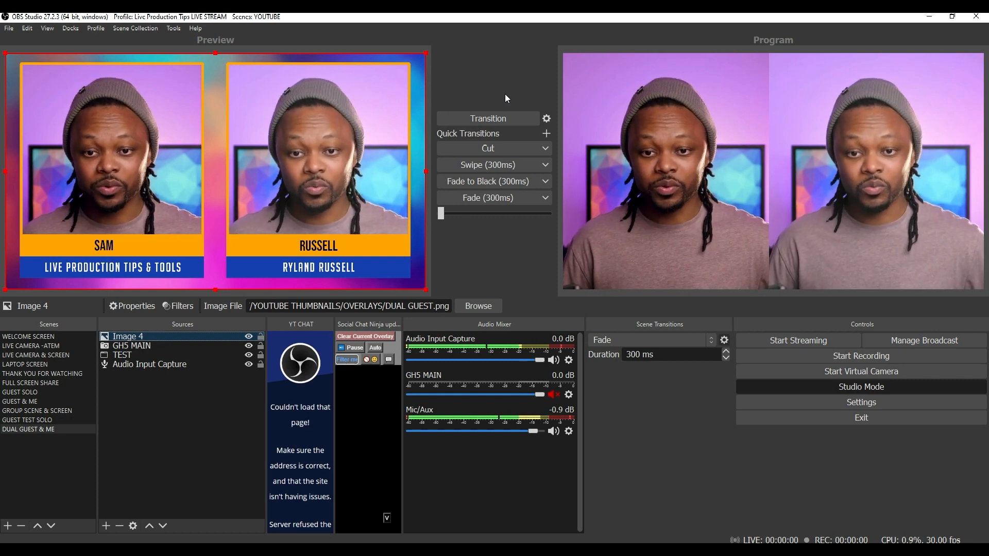
click(497, 150)
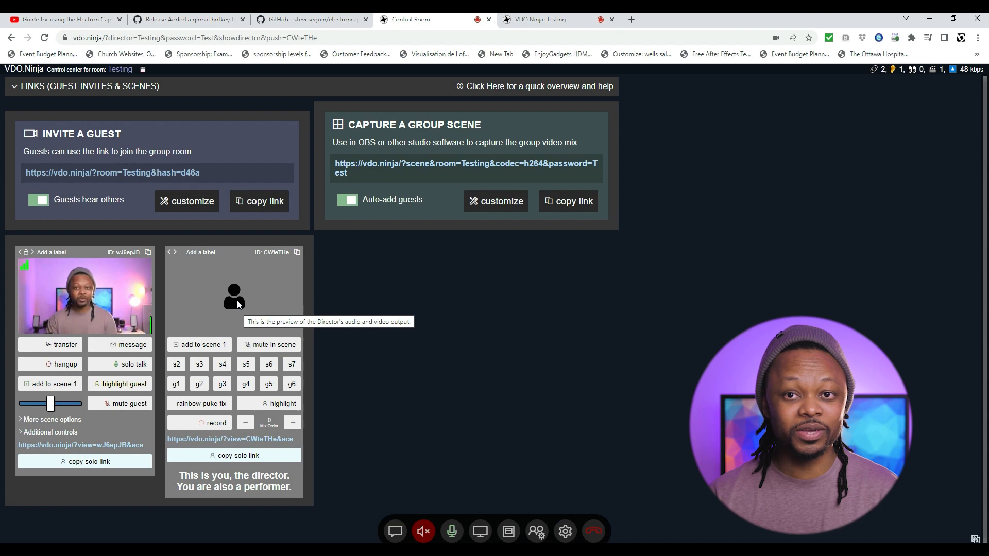
Browse the director's video quality presets and Video Source list, then return to OBS.
click(565, 532)
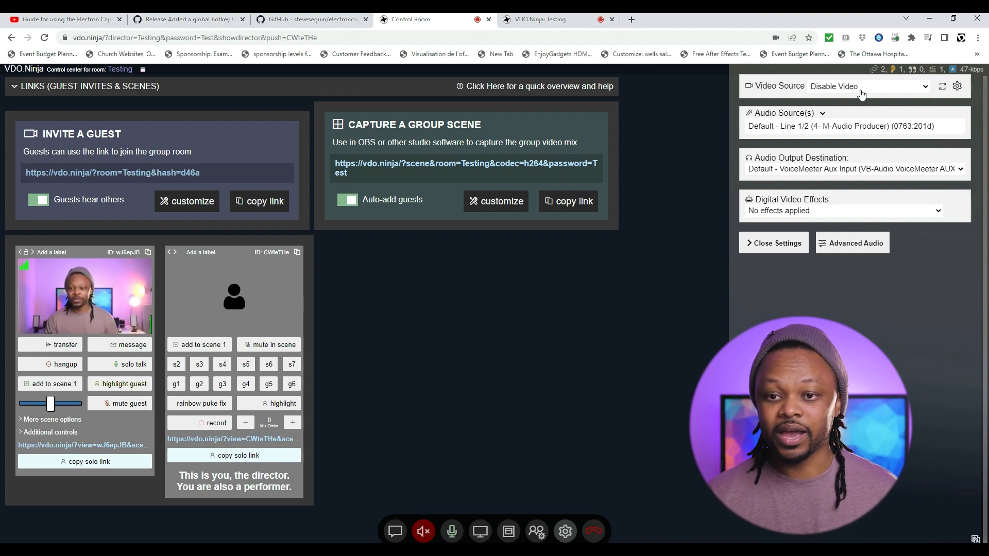
click(957, 88)
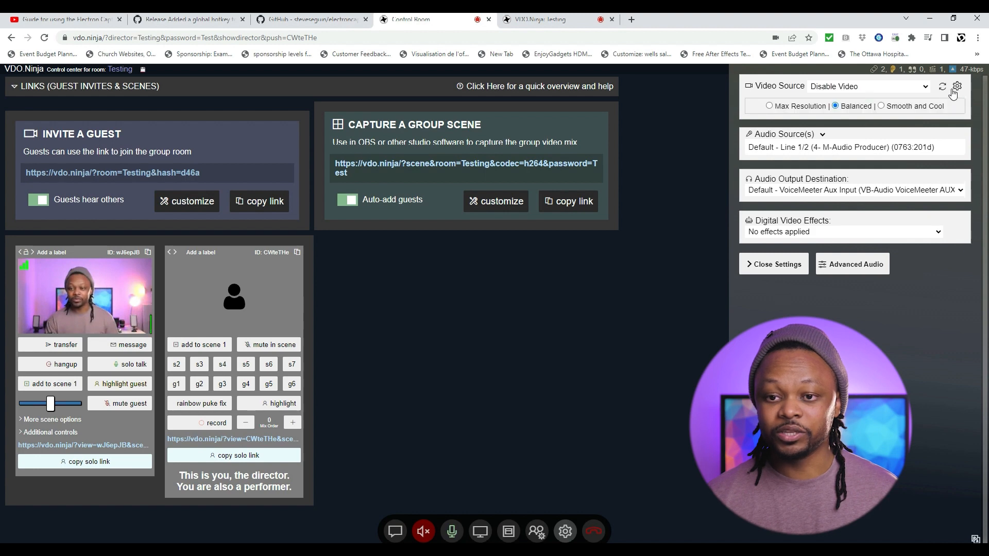
click(957, 87)
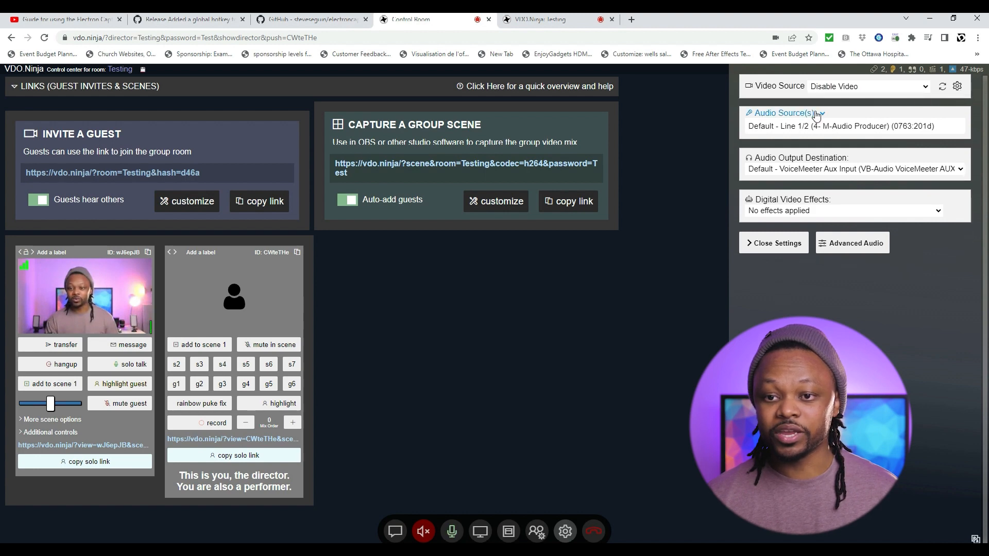
click(929, 91)
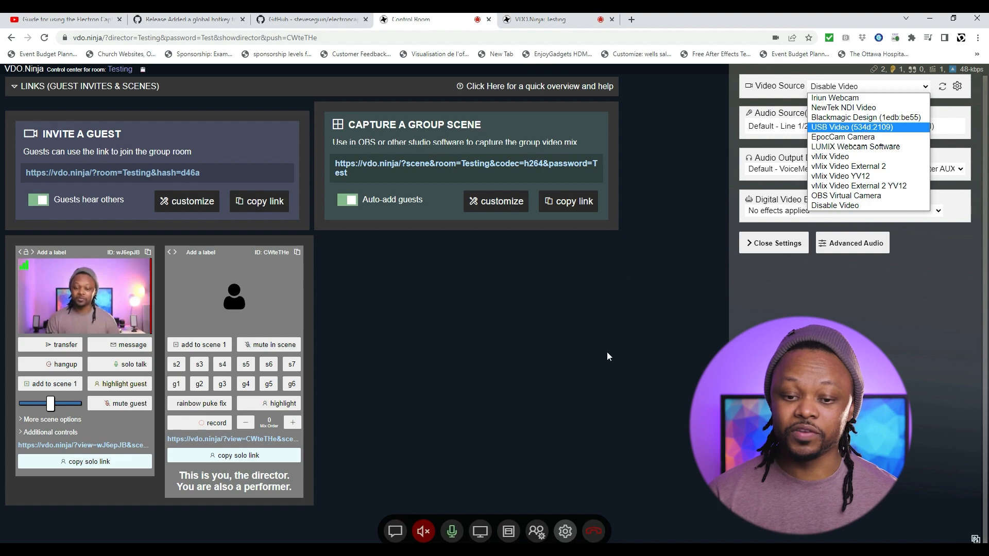
click(613, 551)
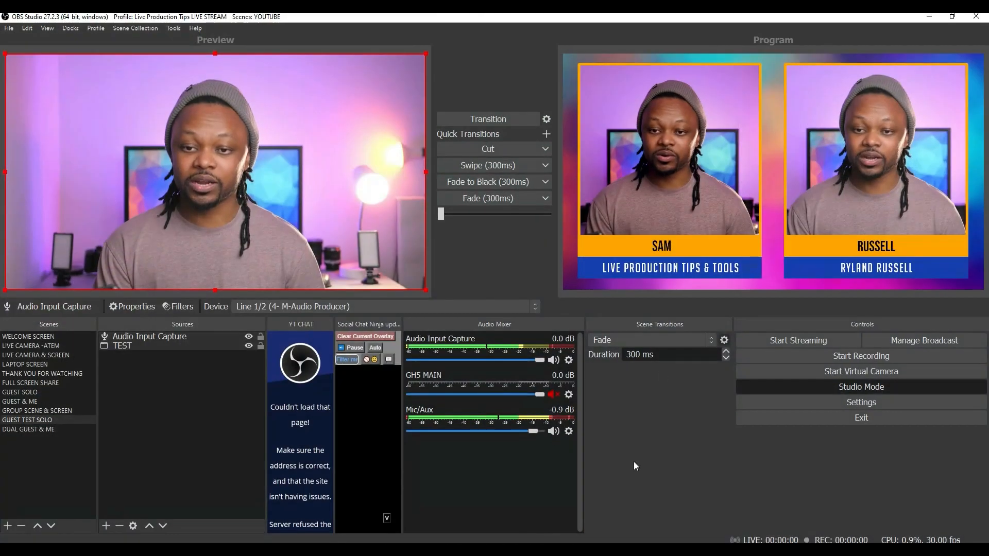
Start the OBS Virtual Camera and minimize OBS to reach the browser.
click(829, 373)
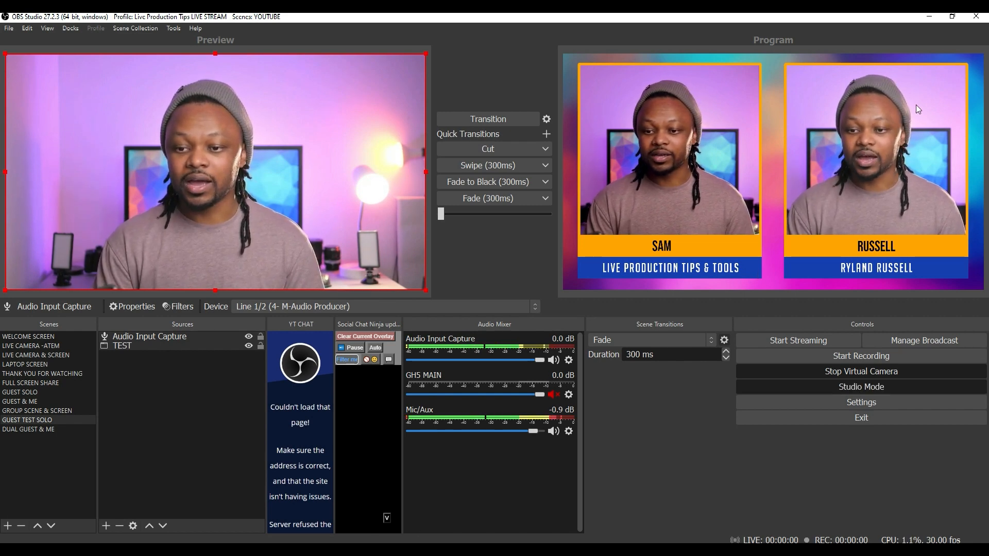
click(928, 17)
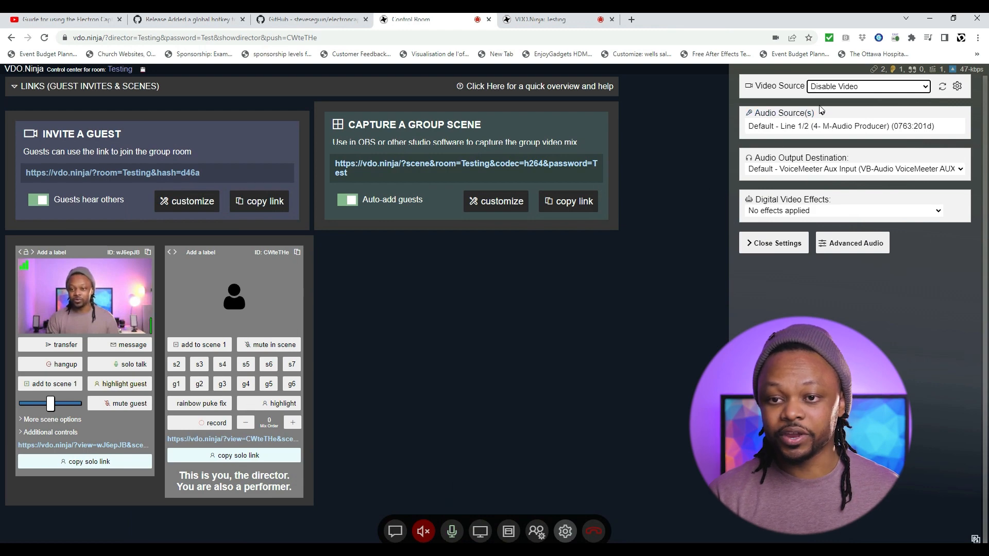
Make OBS Virtual Camera the director's video source, expand Audio Source(s), and open the Testing guest tab.
click(854, 87)
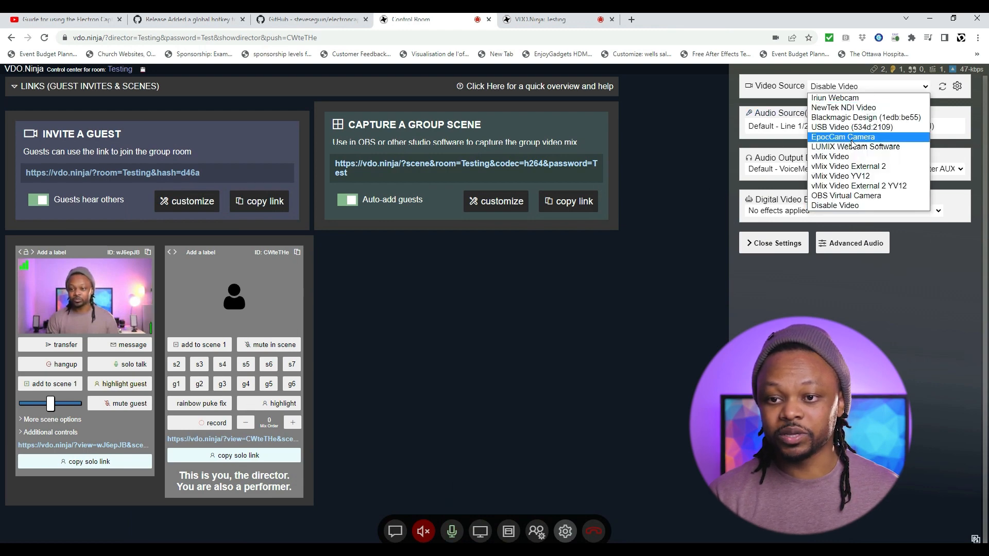
click(865, 198)
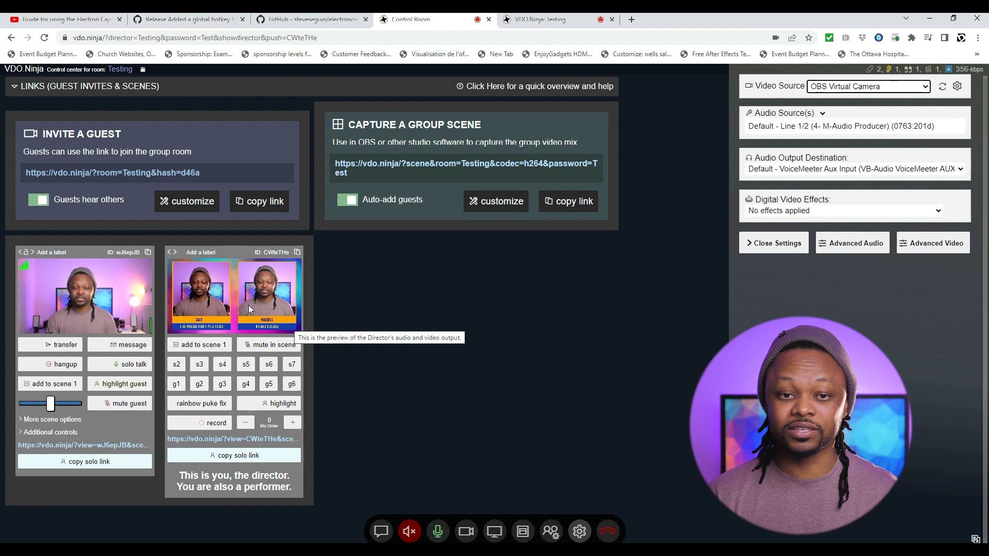
click(819, 114)
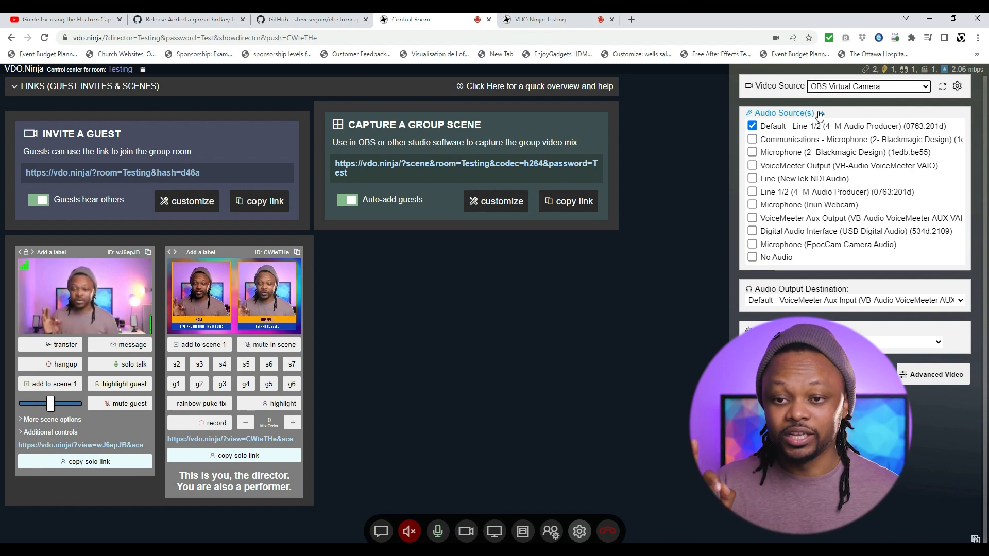
click(547, 16)
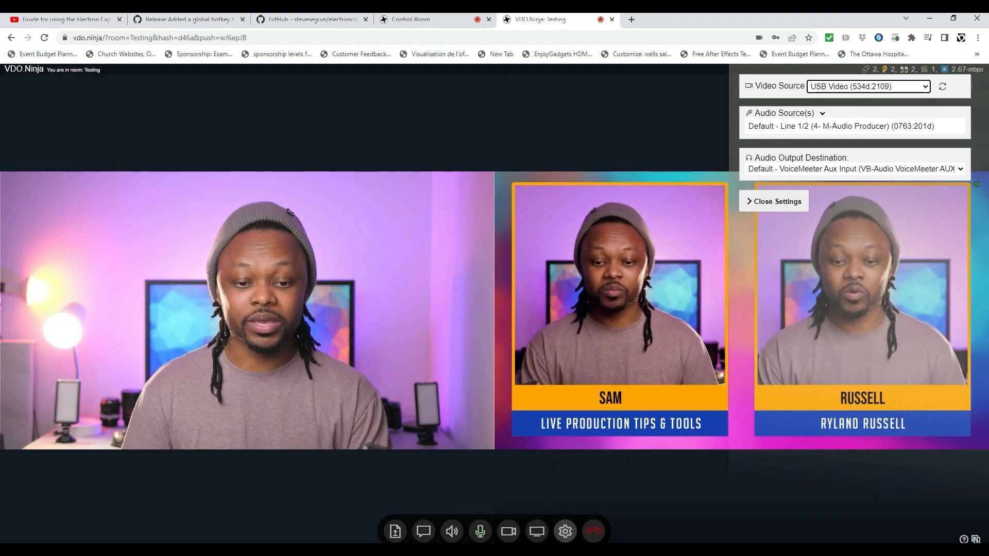
Cut the dual-guest scene to Program in OBS, then reopen the guest view's media settings.
key(alt+Tab)
click(486, 153)
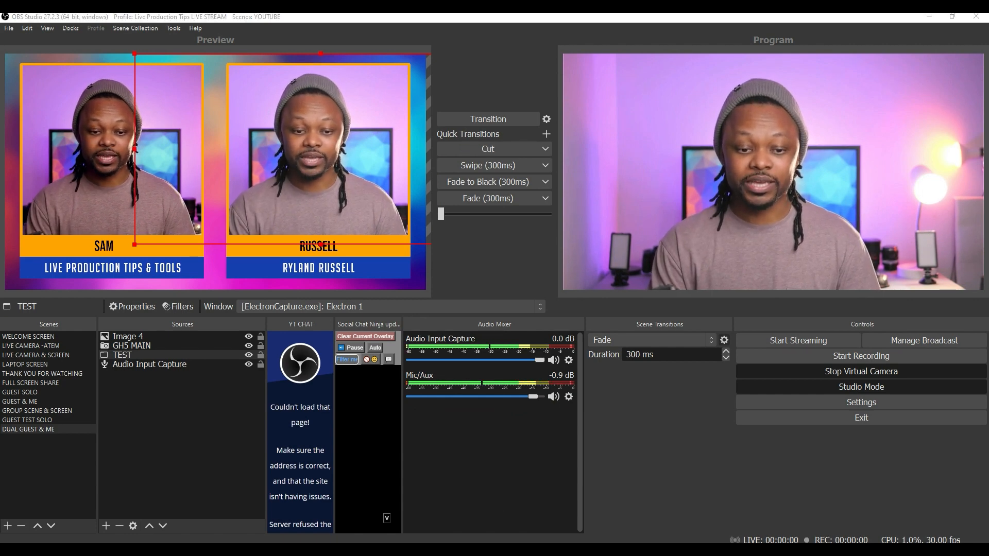
click(929, 17)
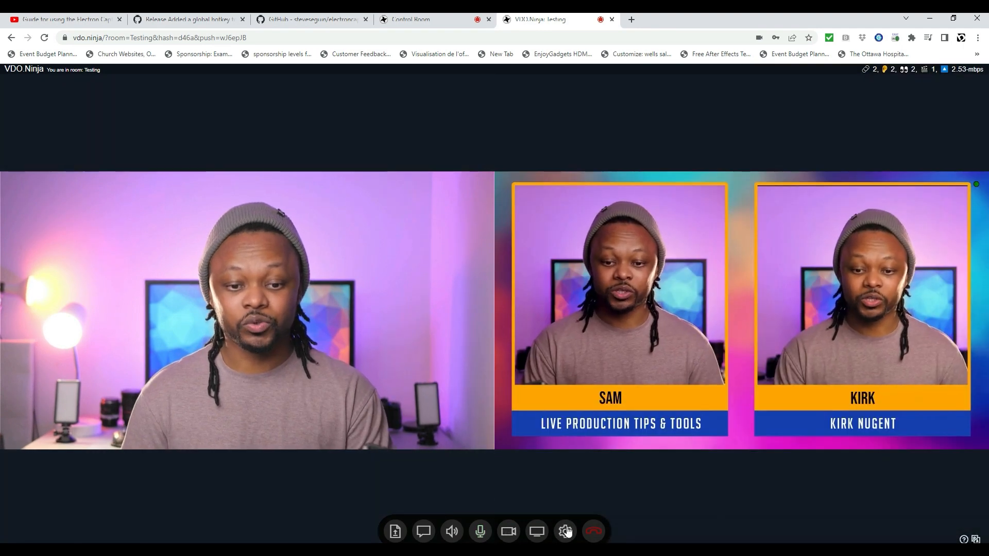
click(567, 532)
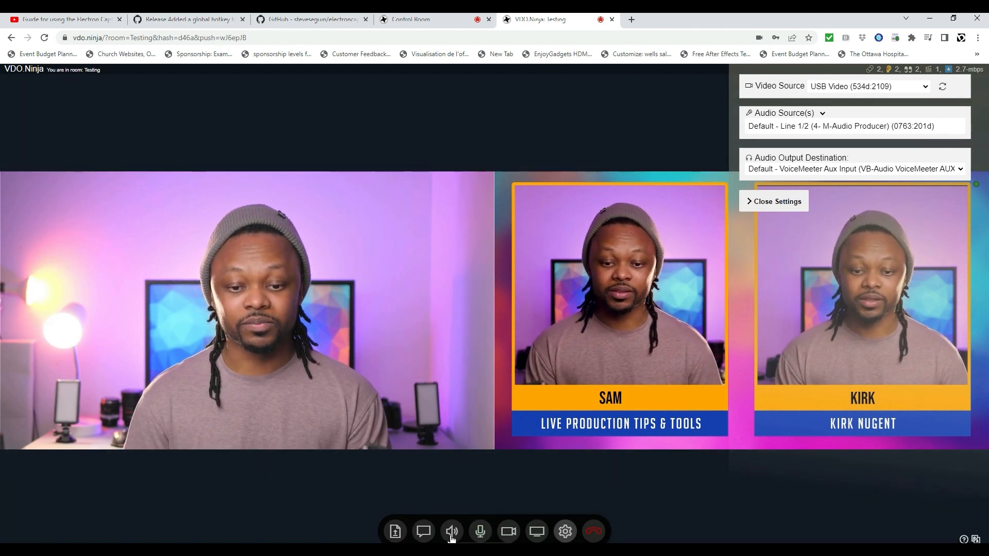
Open the guest's room chat, then go back to the director's Control Room tab.
click(424, 533)
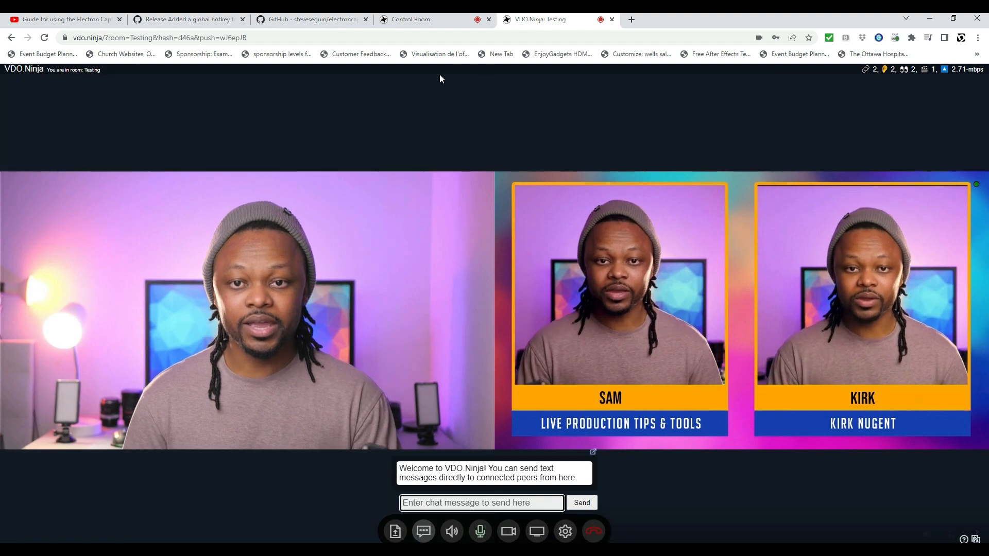
click(418, 20)
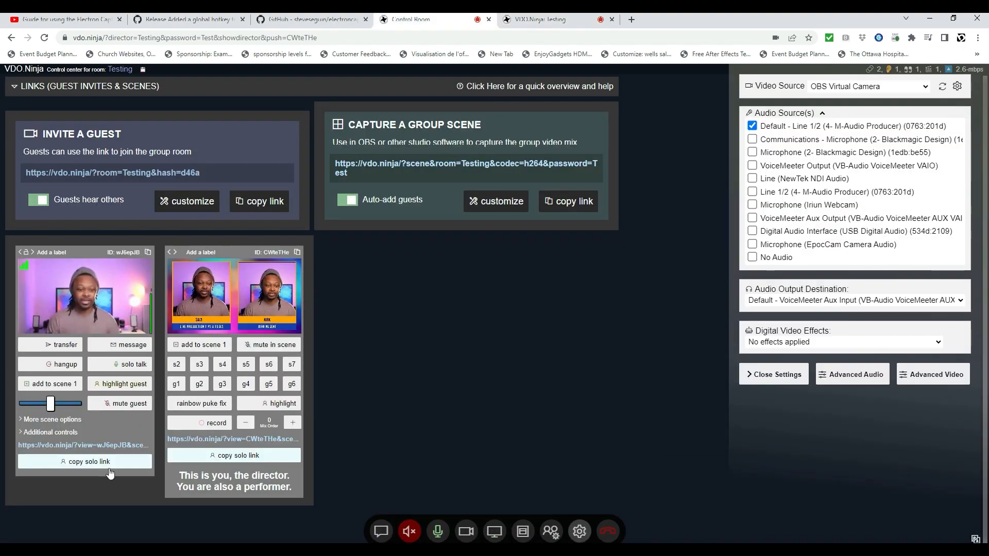
Switch from the VDO.Ninja control room in Chrome back to OBS Studio.
mouse_move(138, 276)
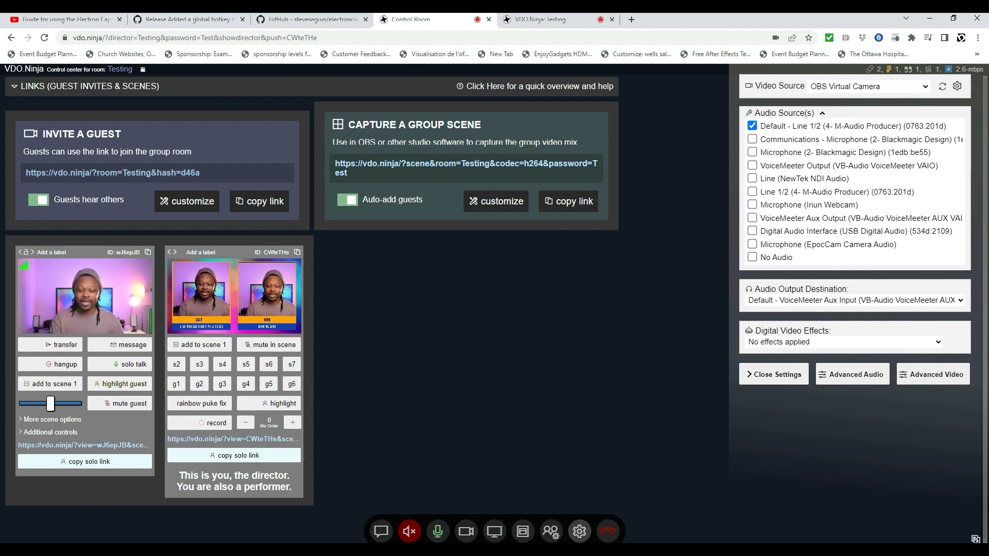
key(alt+Tab)
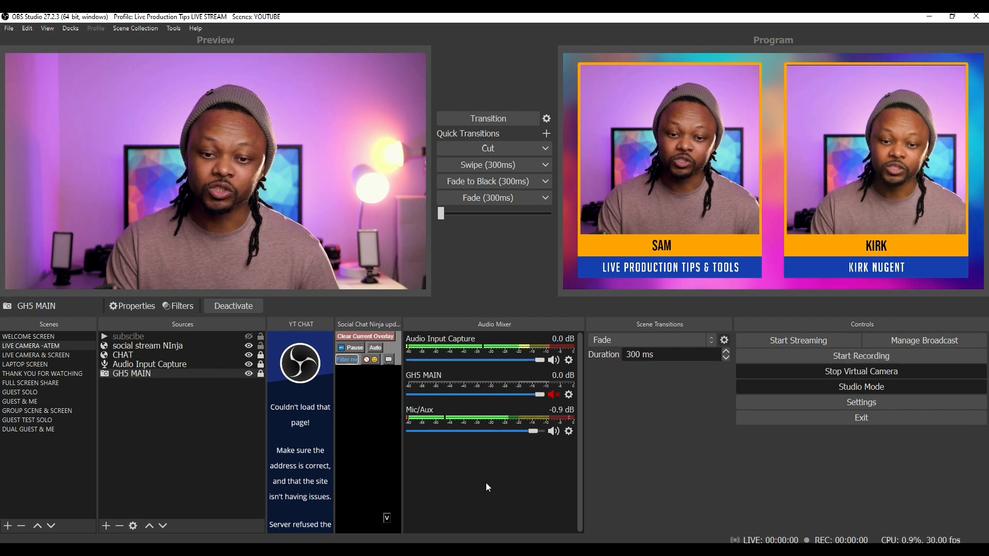
Bring up OBS's Advanced Audio Properties from the Audio Mixer's context menu.
right_click(469, 493)
click(510, 531)
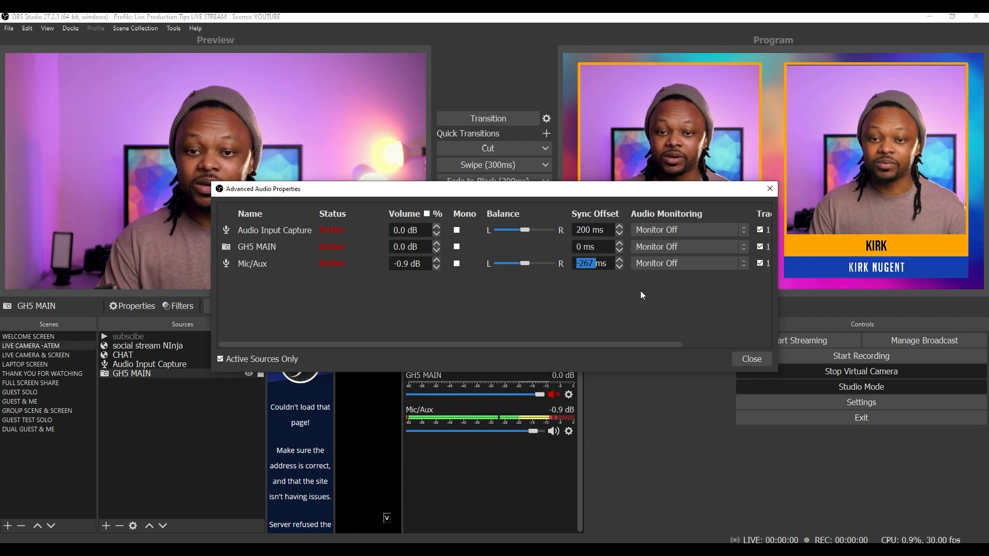
Keep the -267 ms Mic/Aux sync offset and close Advanced Audio Properties.
click(747, 359)
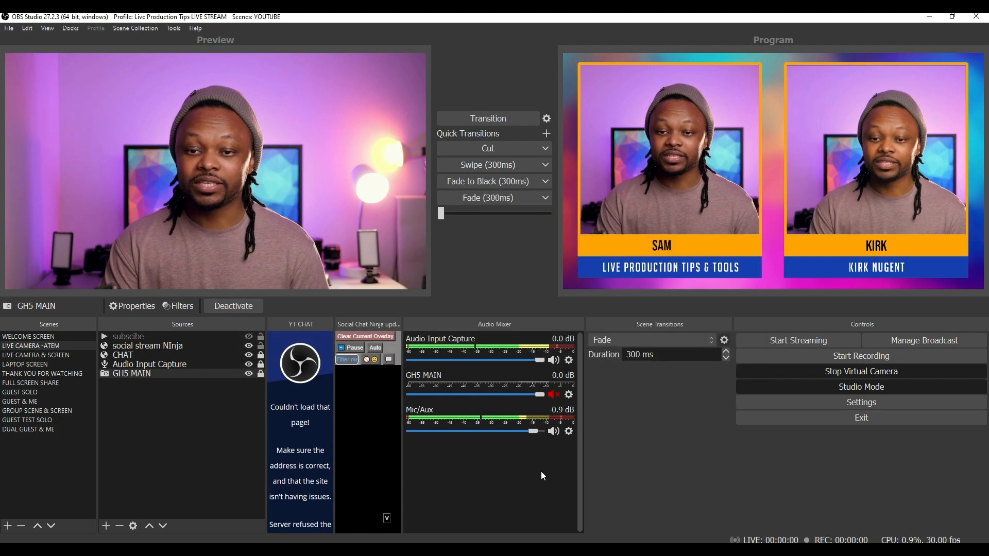